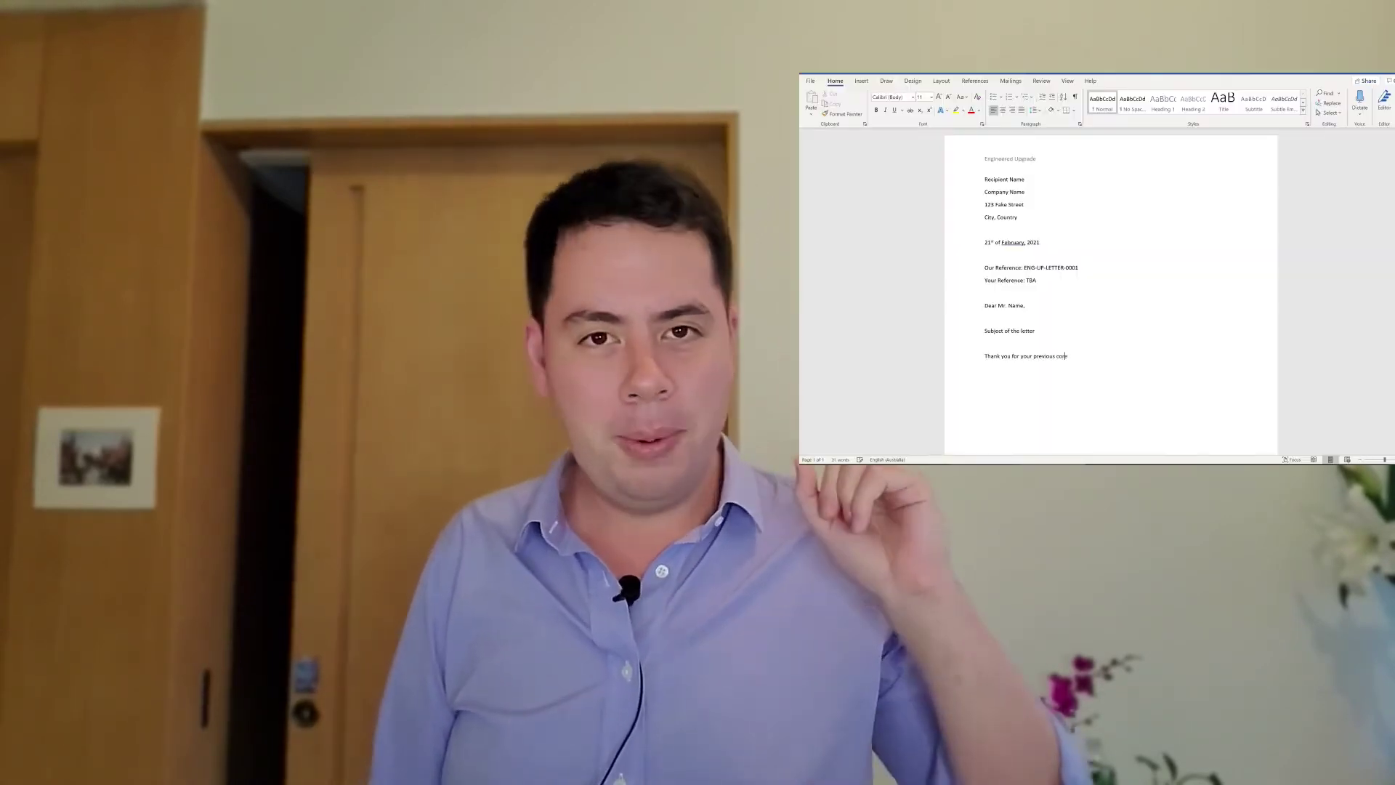
Finish the body sentences about the enclosed response and further queries, then begin the 'Yours' closing
{"action": "type", "text": "pondence regarding this subject."}
{"action": "key", "text": "Return"}
{"action": "type", "text": "Please find my response enclosed as attached."}
{"action": "key", "text": "Return"}
{"action": "type", "text": "Should you have any further queries, please do not hesitate to contact me on the details below."}
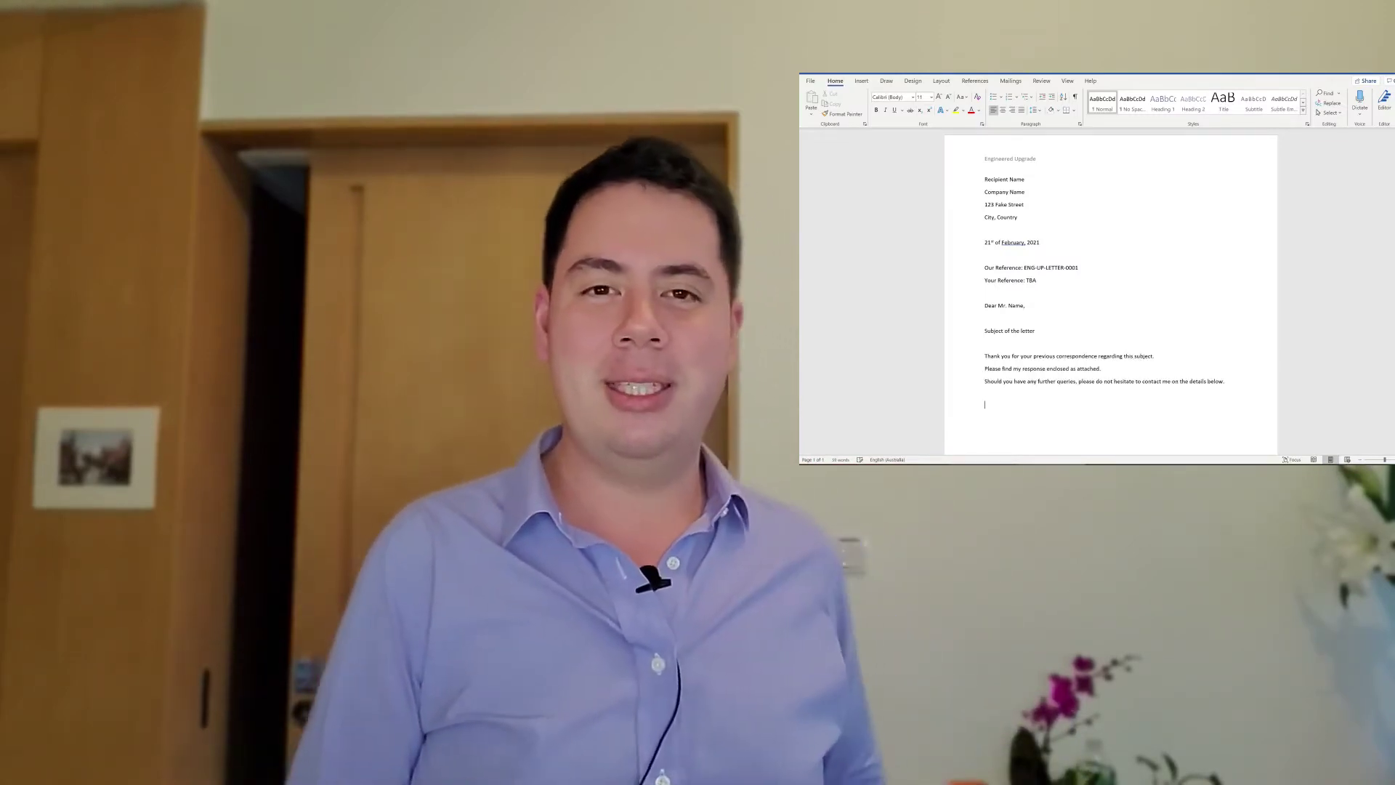
{"action": "key", "text": "Return"}
{"action": "type", "text": "Yours"}
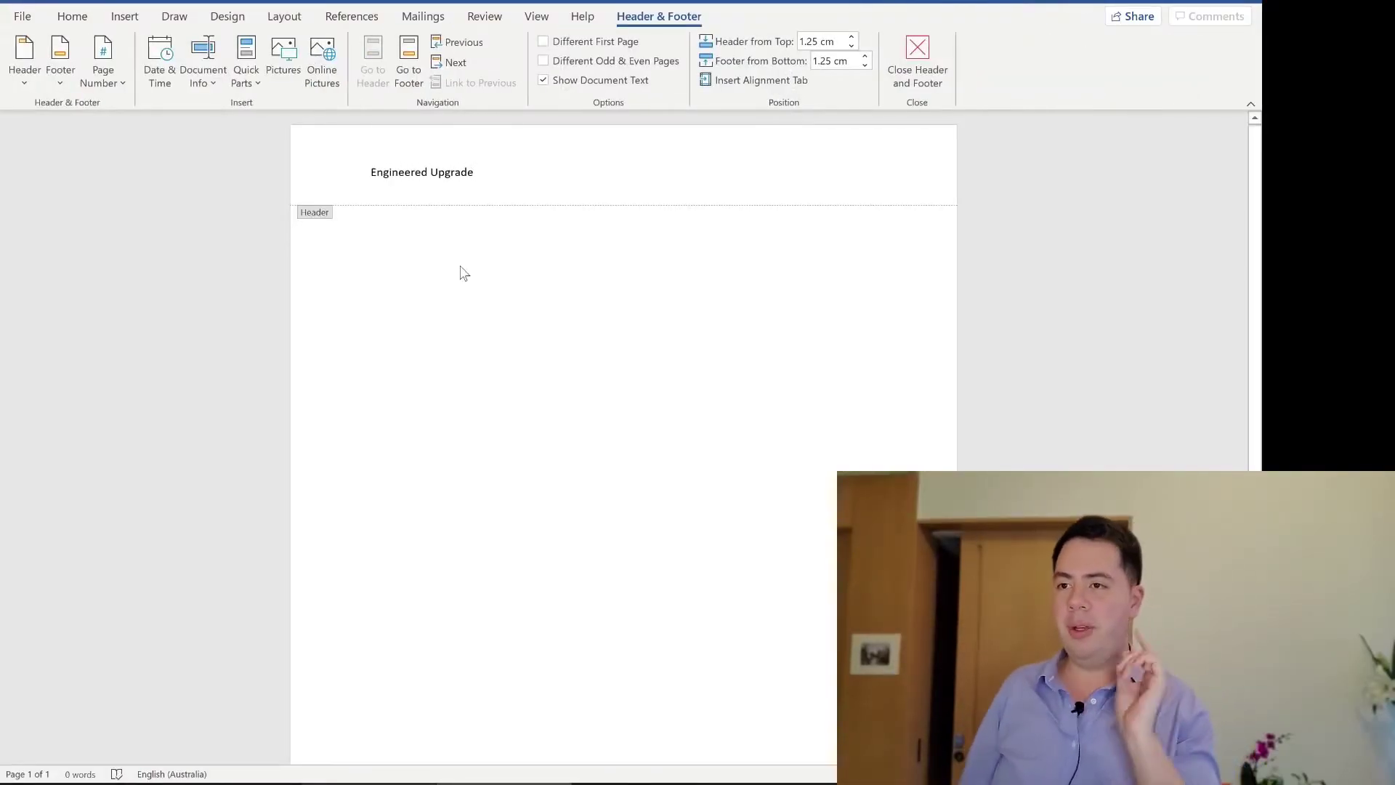
Type the recipient name, company, street address with city and country, and the 21st of February date
{"action": "double_click", "coordinate": [541, 282]}
{"action": "type", "text": "Recipient Name "}
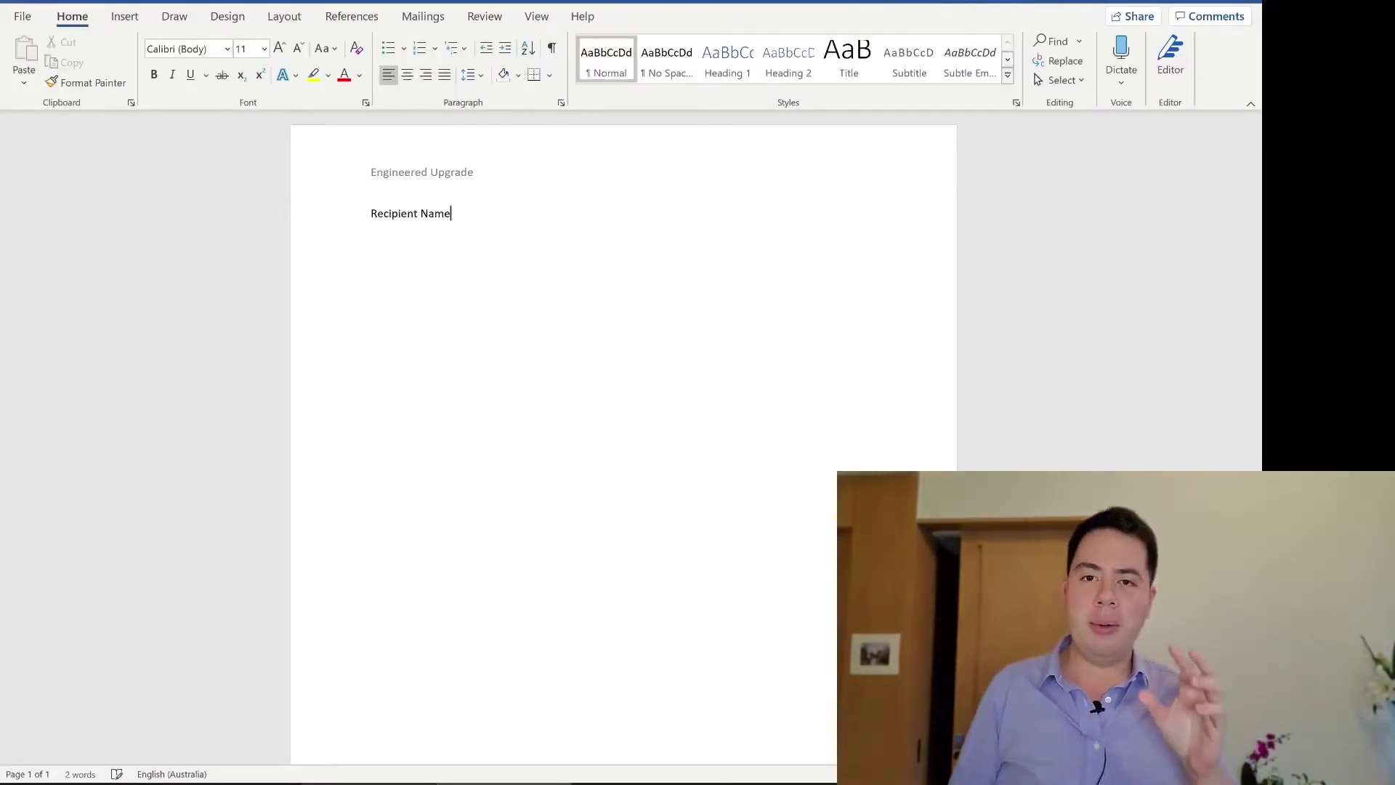
{"action": "type", "text": "Company Name"}
{"action": "key", "text": "Return"}
{"action": "type", "text": "123 Fake Street "}
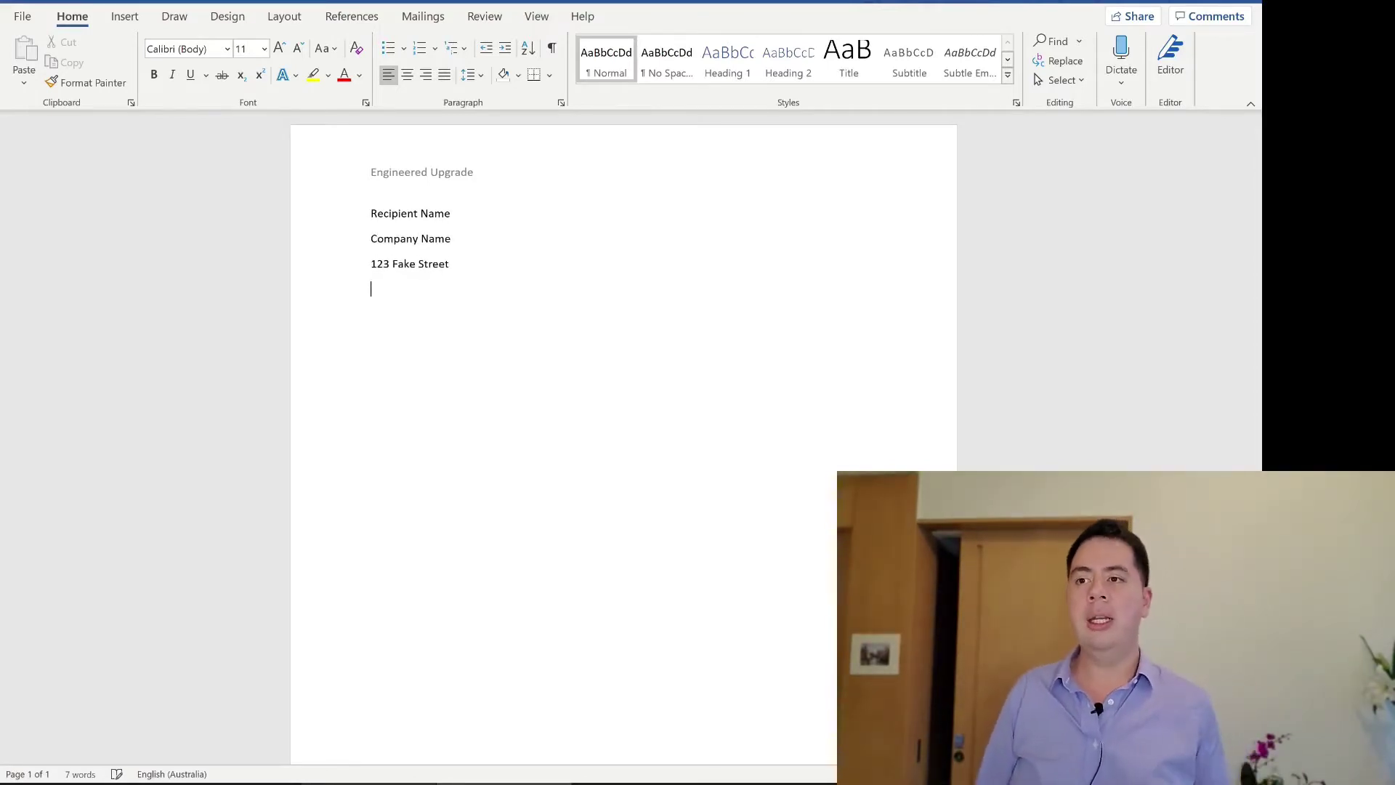
{"action": "type", "text": "City, Count"}
{"action": "key", "text": "BackSpace"}
{"action": "key", "text": "BackSpace"}
{"action": "key", "text": "BackSpace"}
{"action": "key", "text": "BackSpace"}
{"action": "type", "text": "ity, Country"}
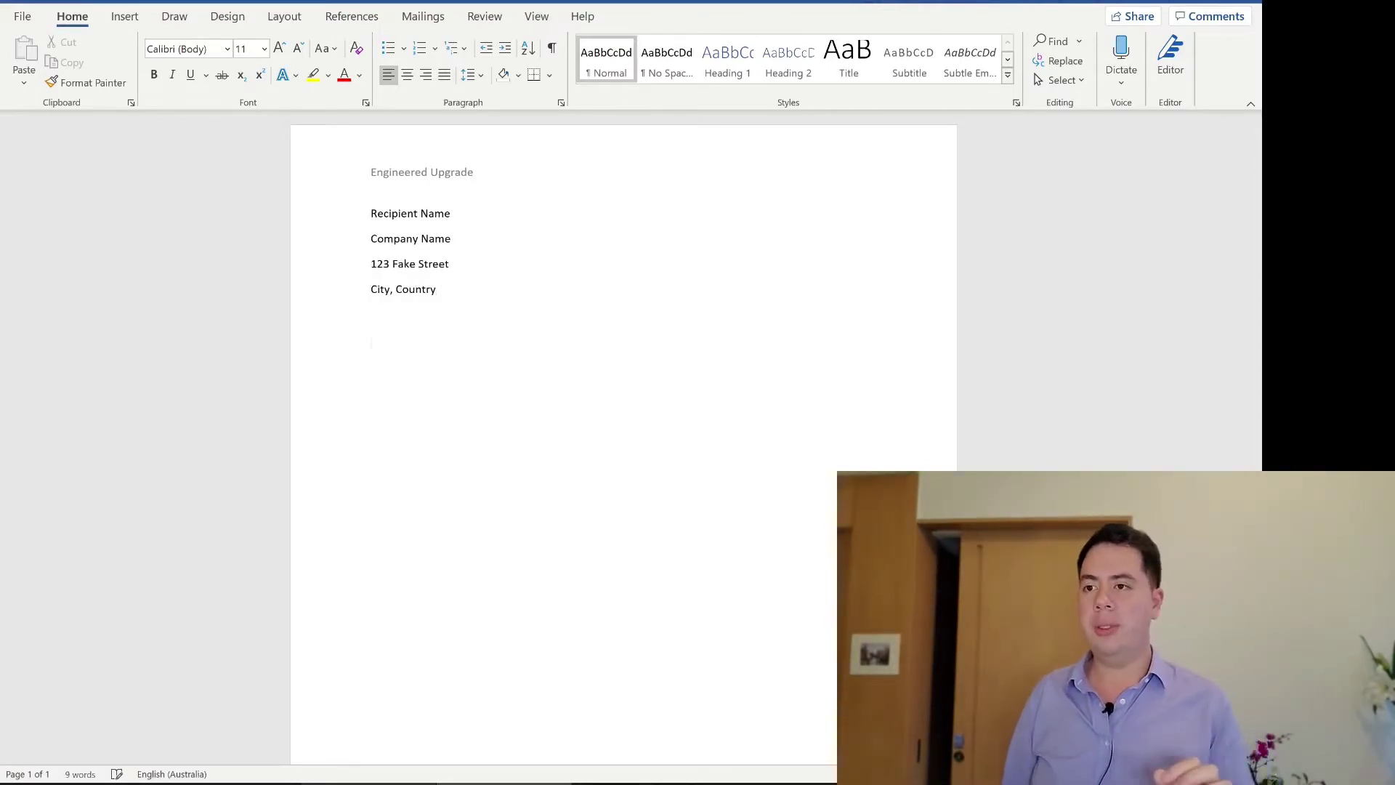
{"action": "key", "text": "Return"}
{"action": "key", "text": "Return"}
{"action": "type", "text": "21st of February, 2021"}
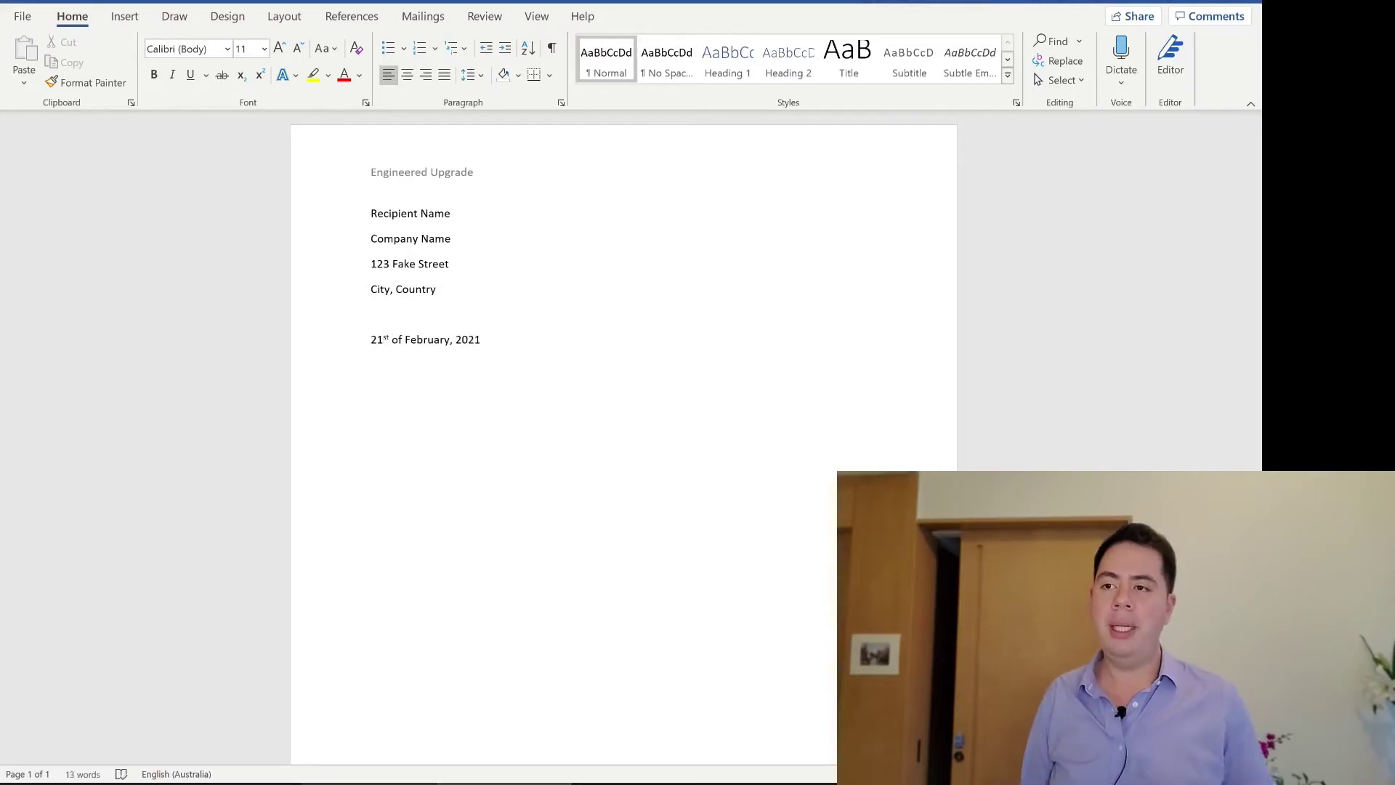
Add the reference line 'Reference: ENG-UP-LETTER-0001' below the date
{"action": "left_click", "coordinate": [376, 314]}
{"action": "key", "text": "Return"}
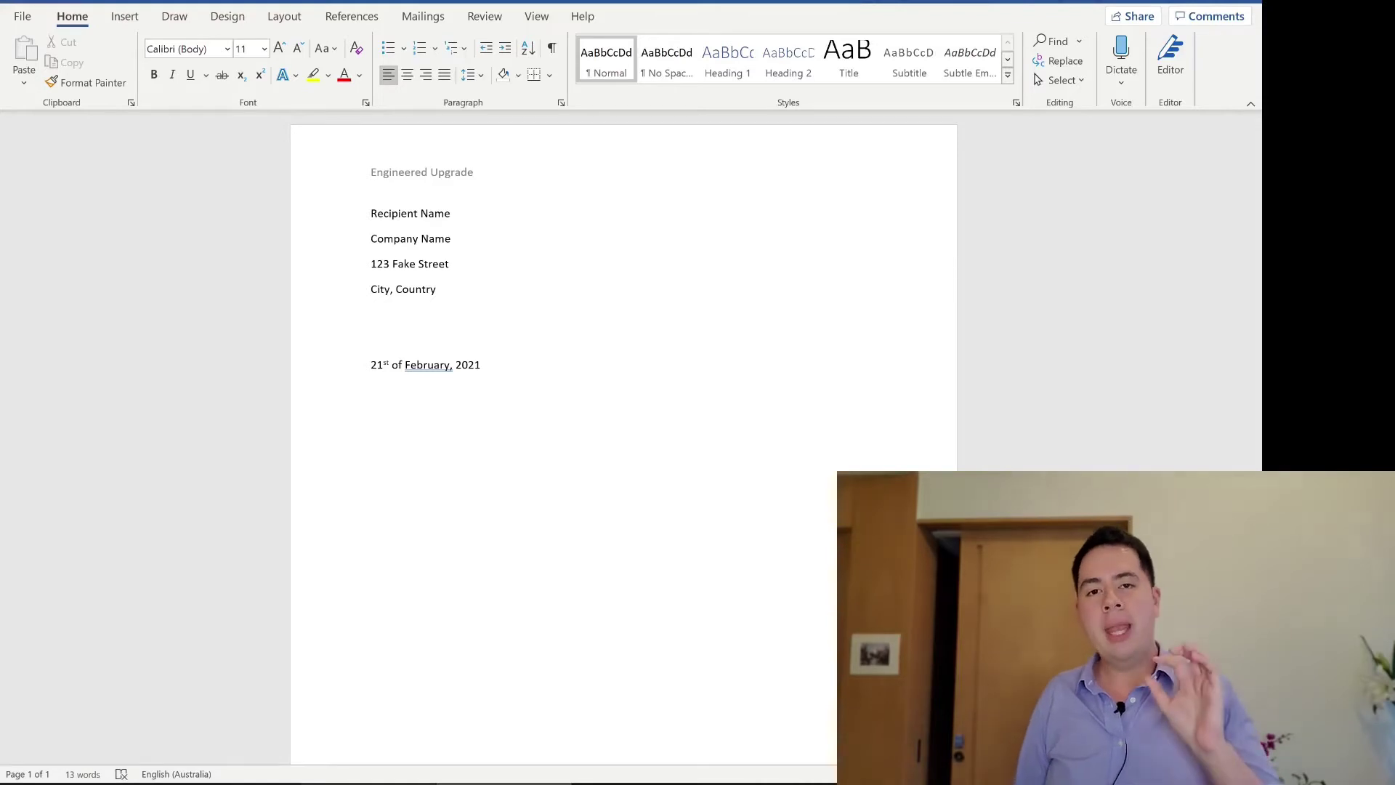
{"action": "key", "text": "BackSpace"}
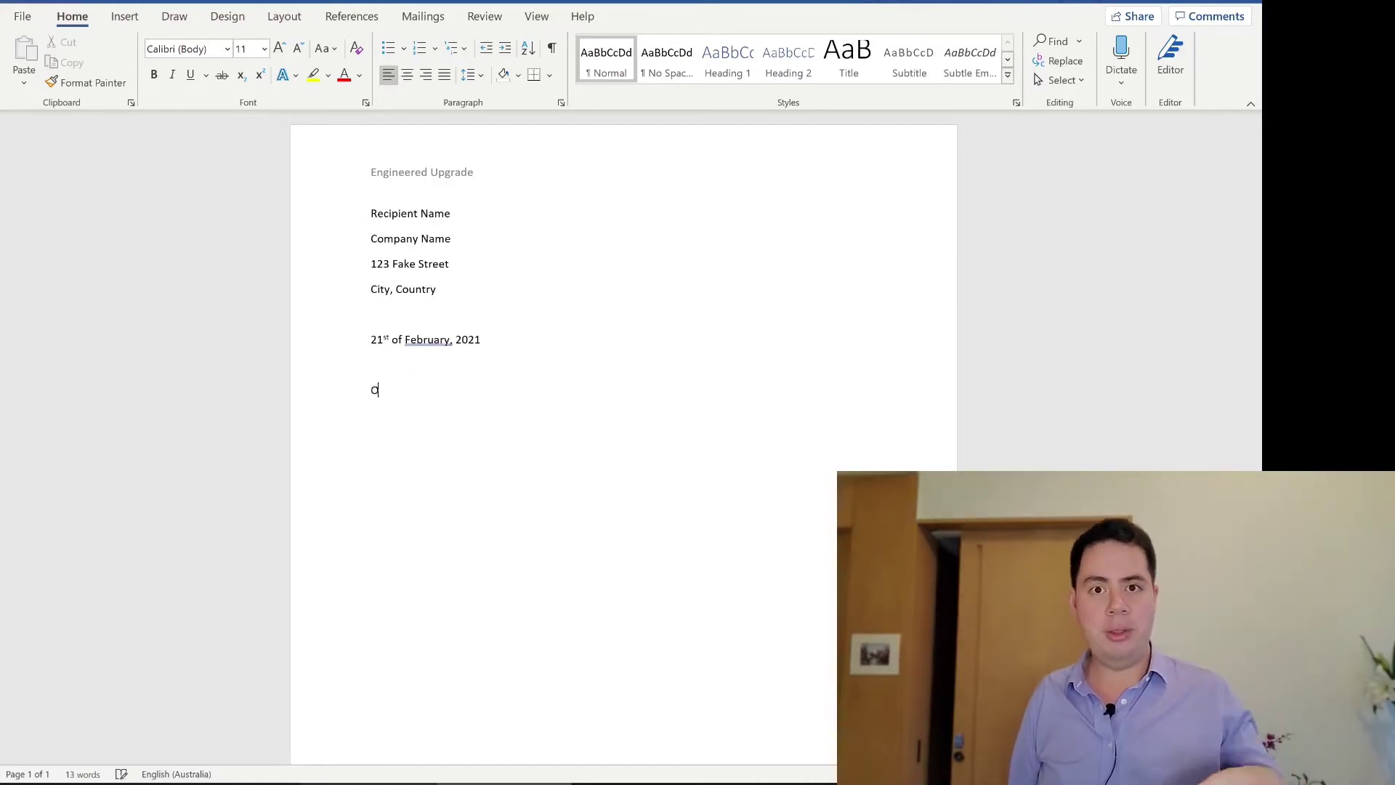
{"action": "type", "text": "r Reference: ENG-UP-LETTER-"}
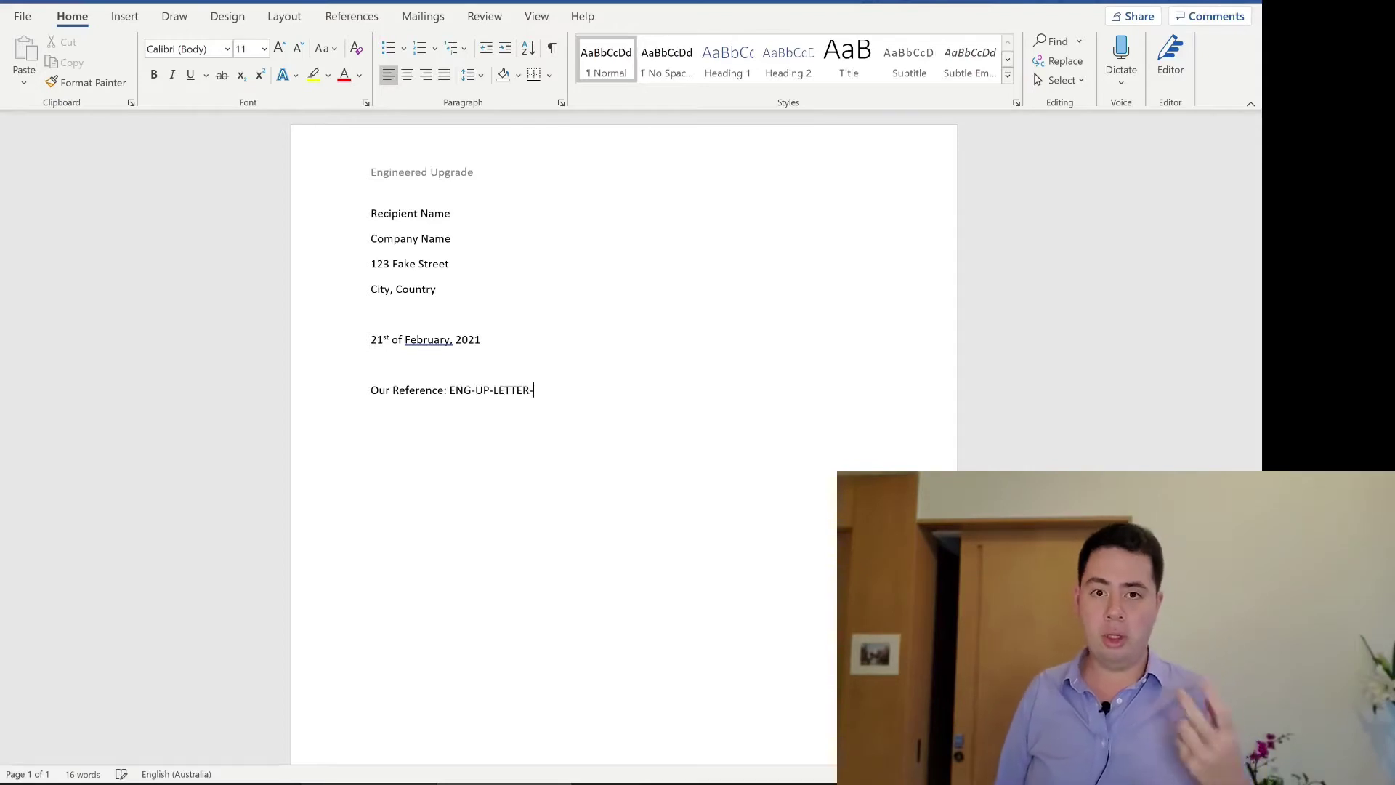
{"action": "type", "text": "0001"}
{"action": "key", "text": "Return"}
Type 'Your Reference: TBA', the 'Dear Mr. Name,' salutation, subject line, three body sentences and closing
{"action": "type", "text": "Your Reference: TBA  "}
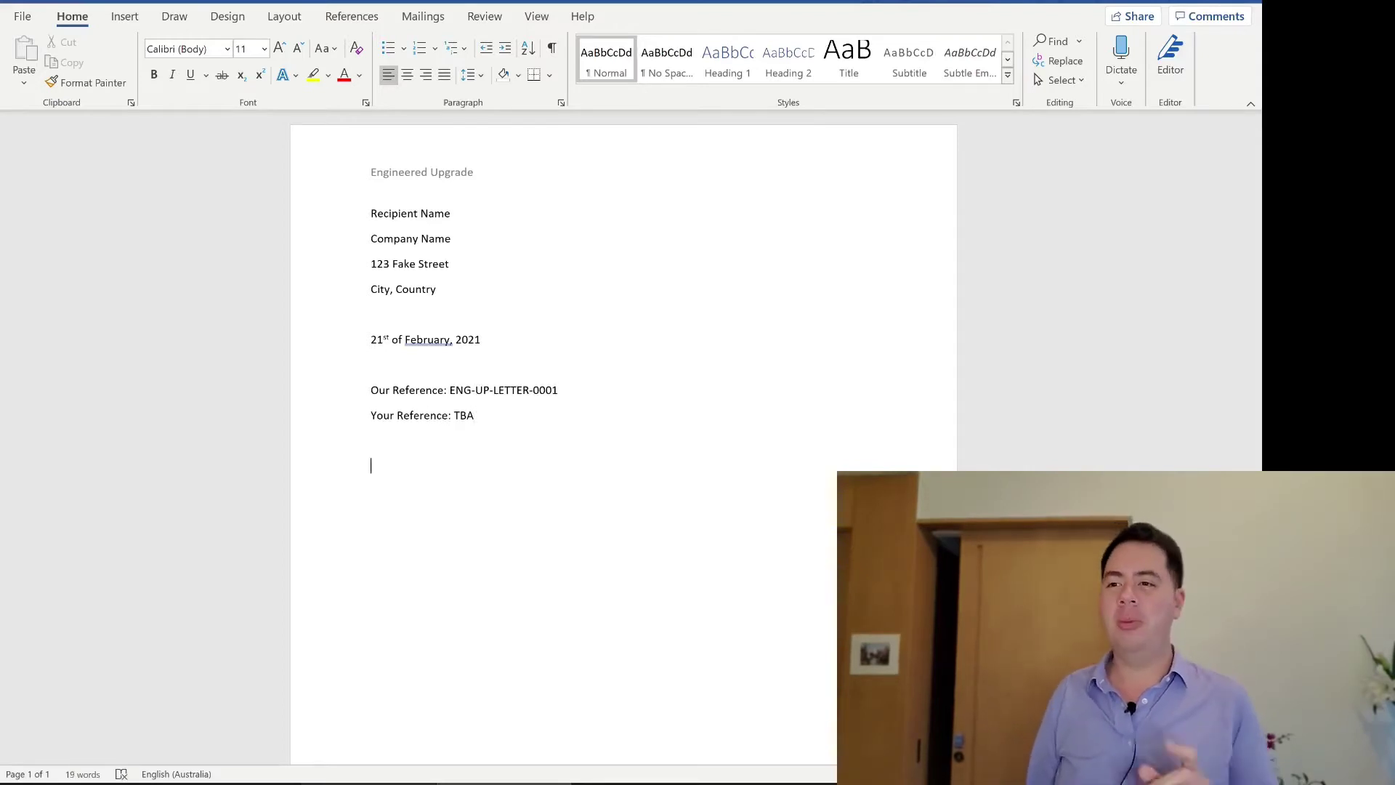
{"action": "type", "text": "Dear Mr. Name,  Subje"}
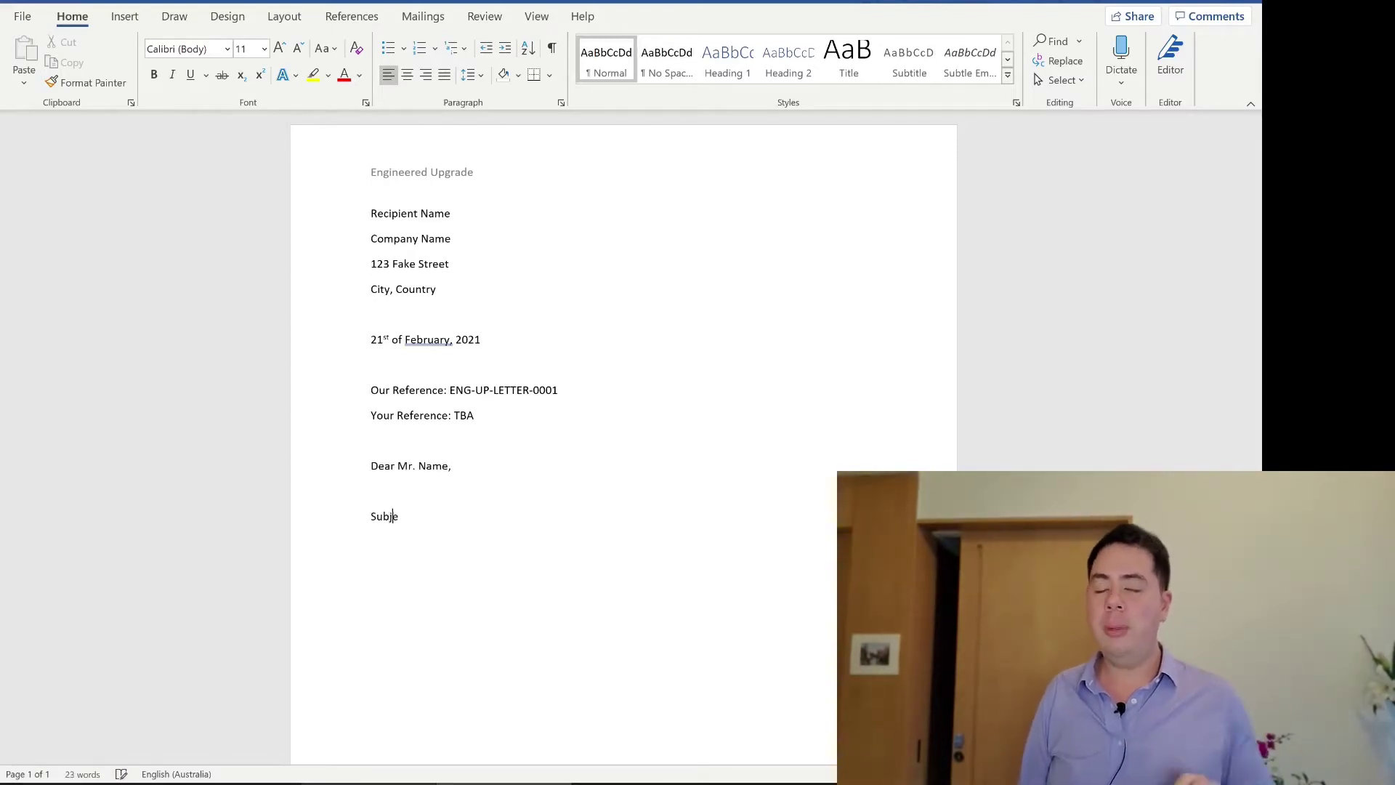
{"action": "type", "text": "ct of the letter  "}
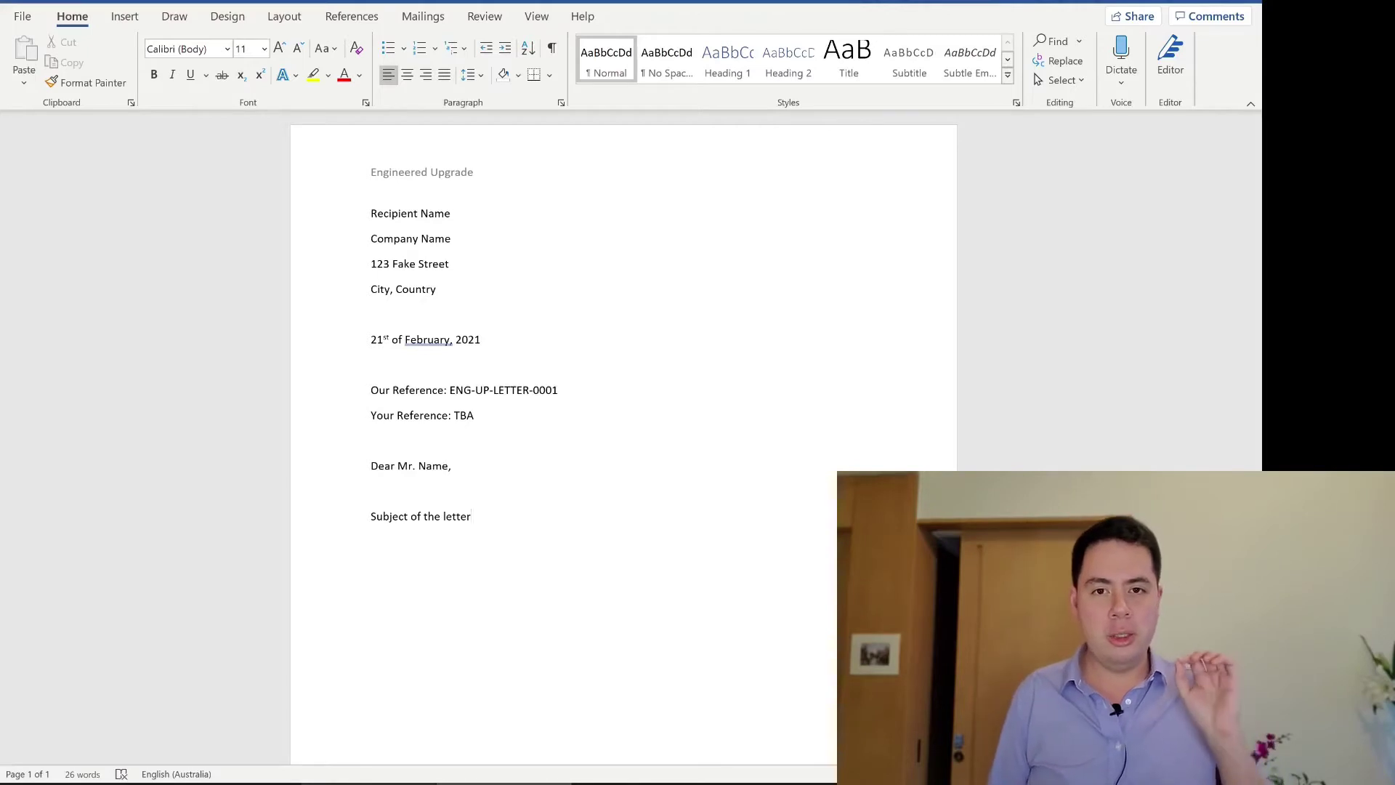
{"action": "type", "text": "Thank you for your previous correspondence regarding this subject."}
{"action": "key", "text": "Return"}
{"action": "type", "text": "Please find my response enclosed as attached."}
{"action": "key", "text": "Return"}
{"action": "type", "text": "Should you have any further queries, please do not hesitate to contact me on the details below"}
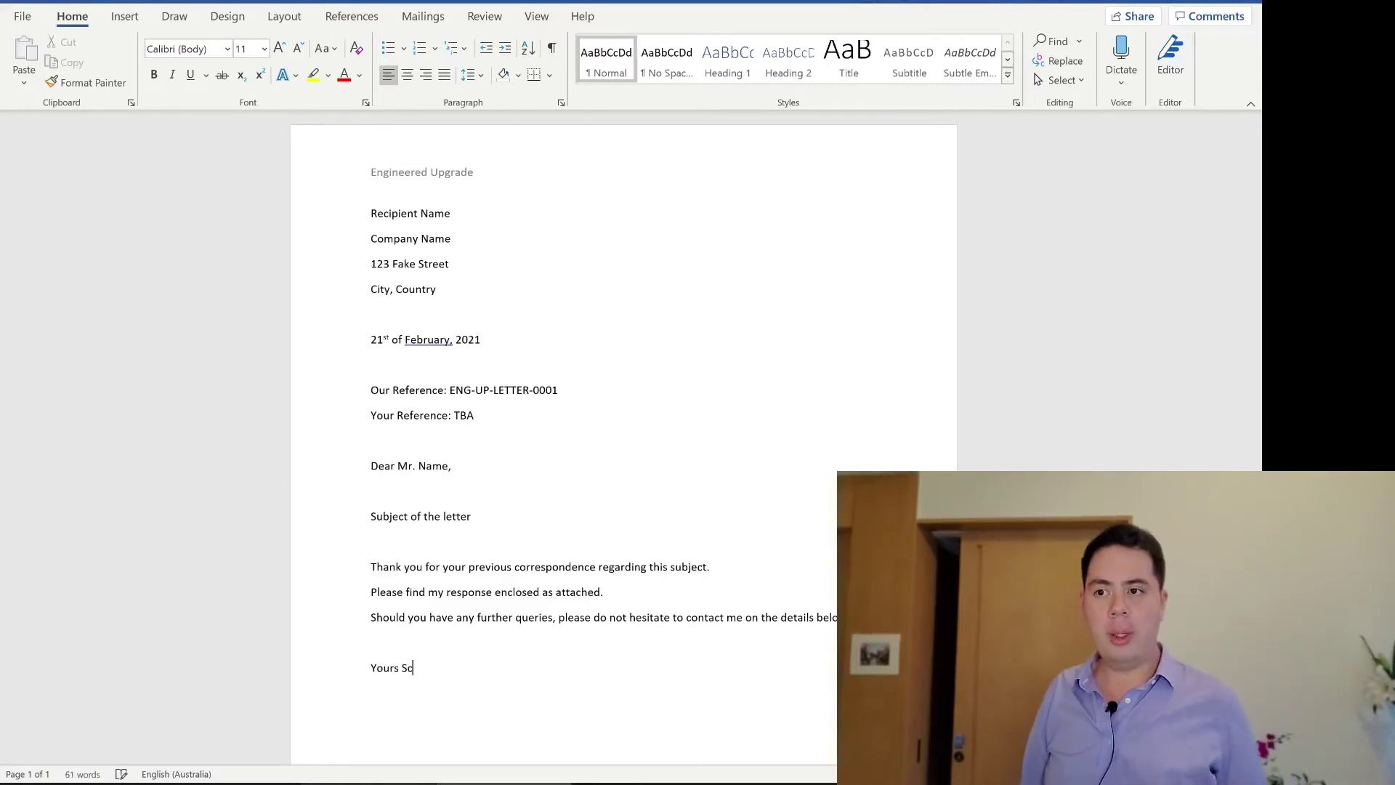
{"action": "key", "text": "BackSpace"}
{"action": "key", "text": "BackSpace"}
{"action": "key", "text": "BackSpace"}
{"action": "key", "text": "BackSpace"}
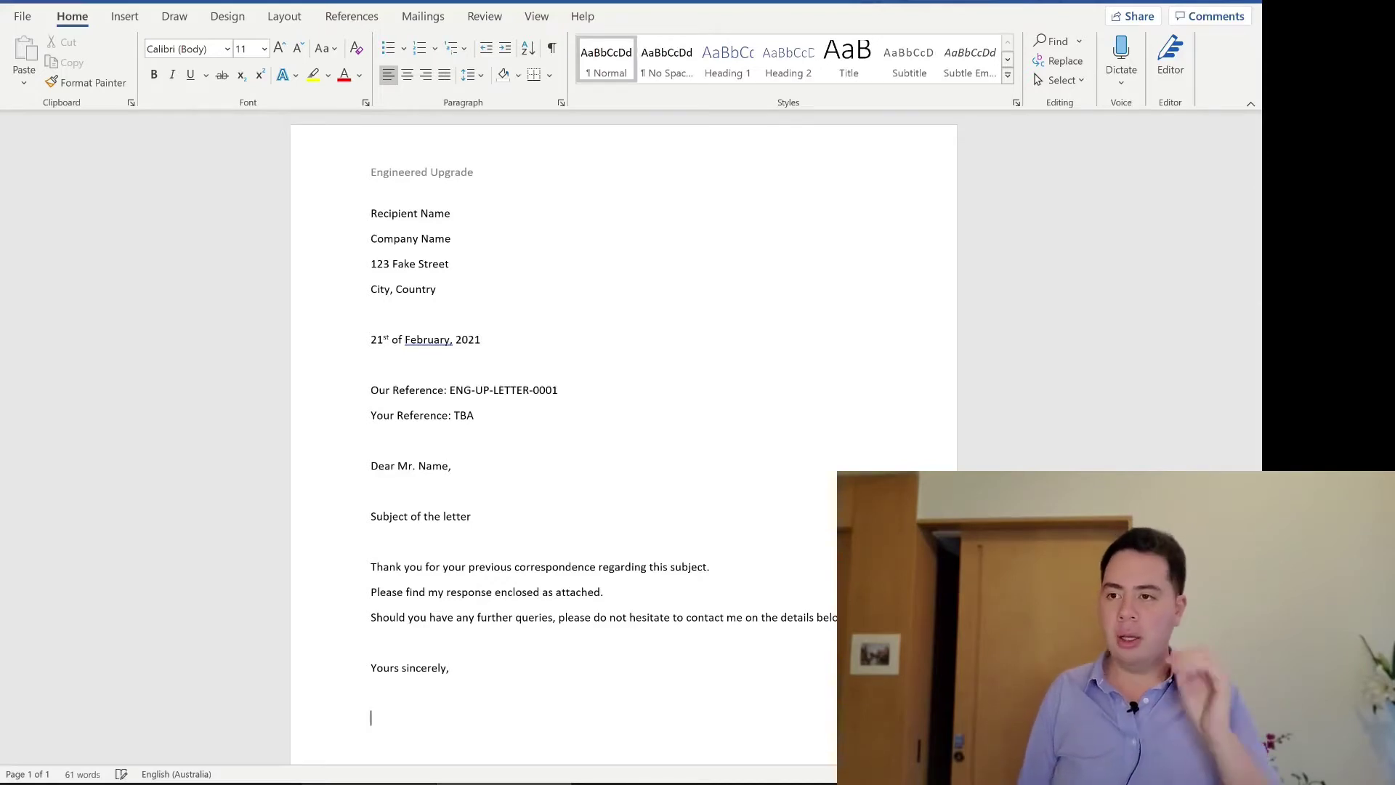
{"action": "key", "text": "Return"}
Change the Normal style's font to Arial
{"action": "right_click", "coordinate": [608, 76]}
{"action": "left_click", "coordinate": [657, 90]}
{"action": "left_click", "coordinate": [614, 287]}
{"action": "left_click", "coordinate": [614, 288]}
{"action": "left_click", "coordinate": [547, 608]}
{"action": "left_click", "coordinate": [500, 436]}
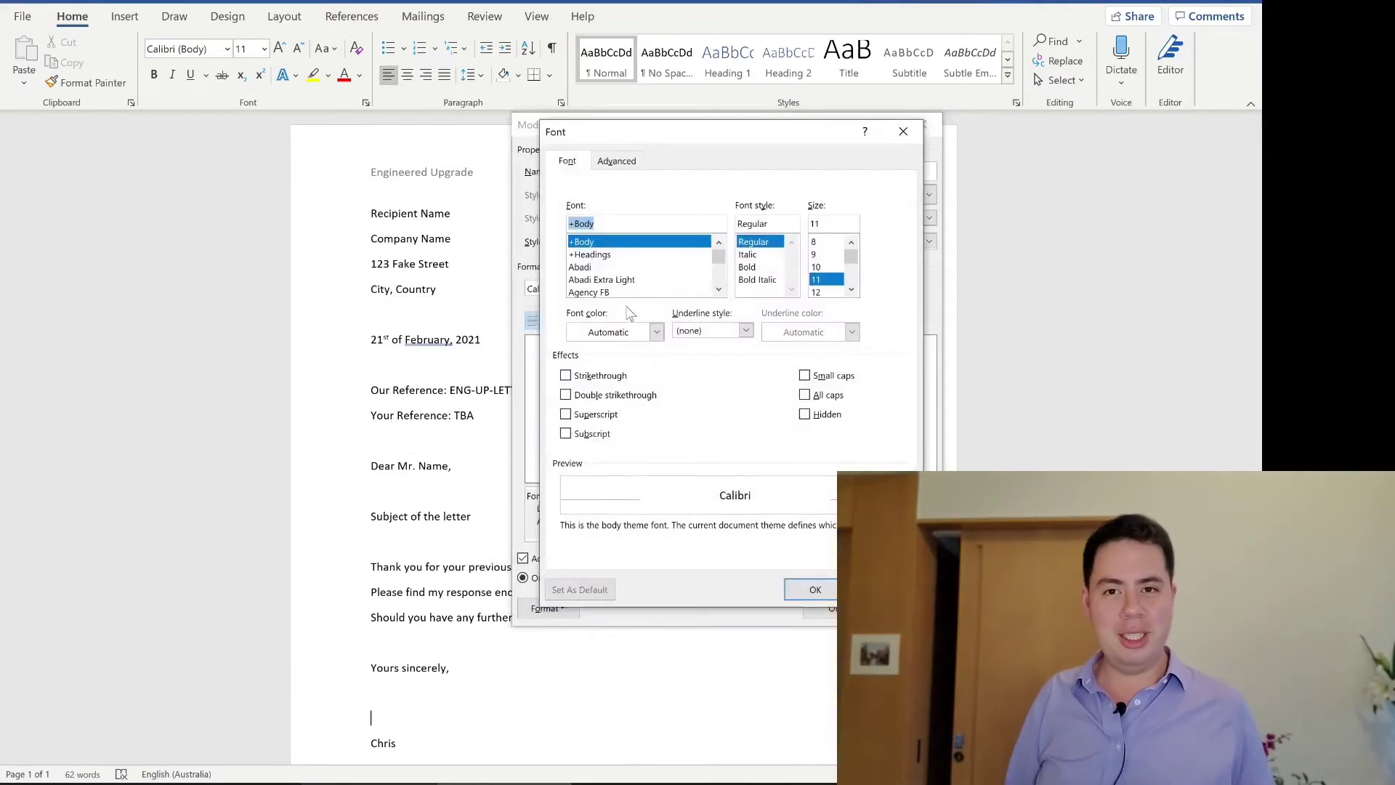
{"action": "left_click", "coordinate": [718, 290]}
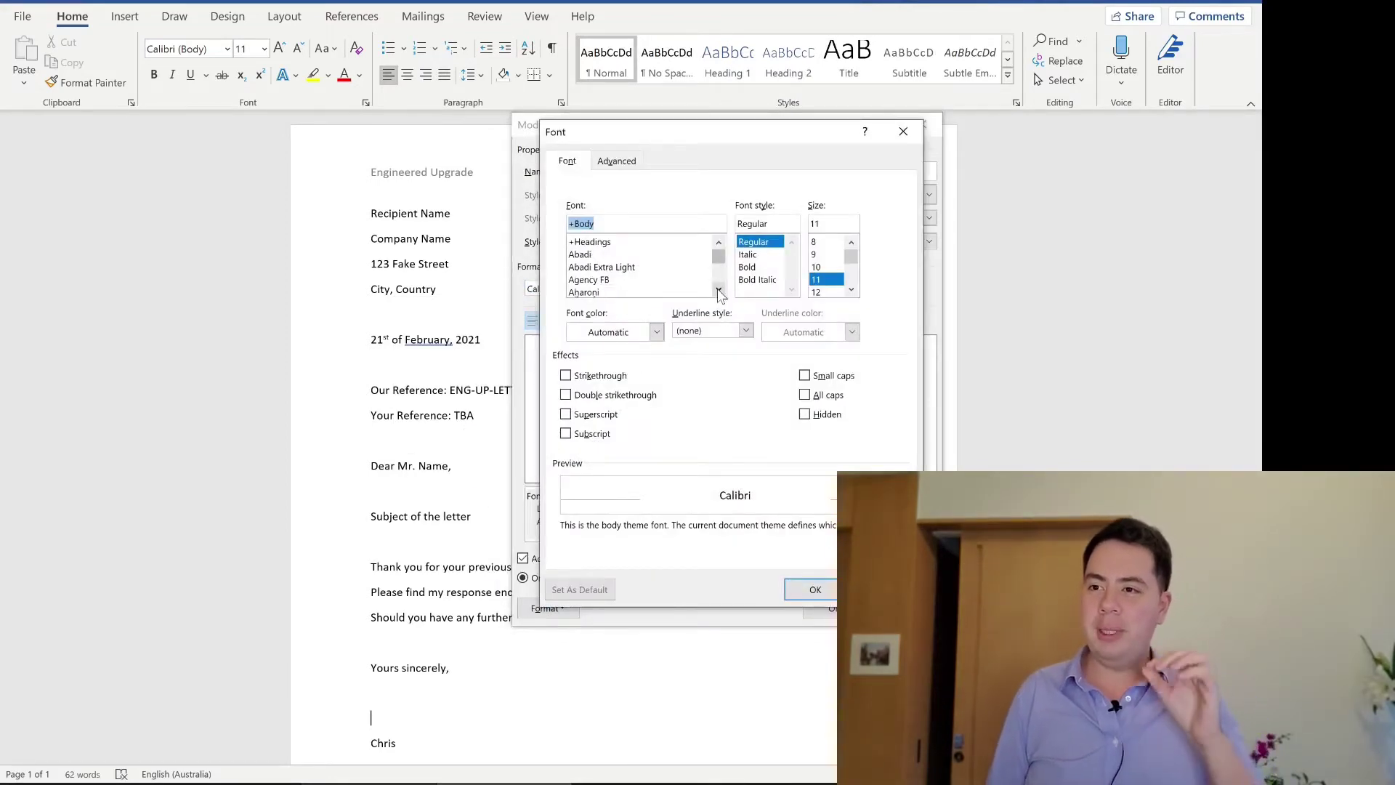
{"action": "left_click", "coordinate": [719, 290]}
{"action": "left_click", "coordinate": [719, 290]}
{"action": "left_click", "coordinate": [718, 290]}
{"action": "left_click", "coordinate": [718, 290]}
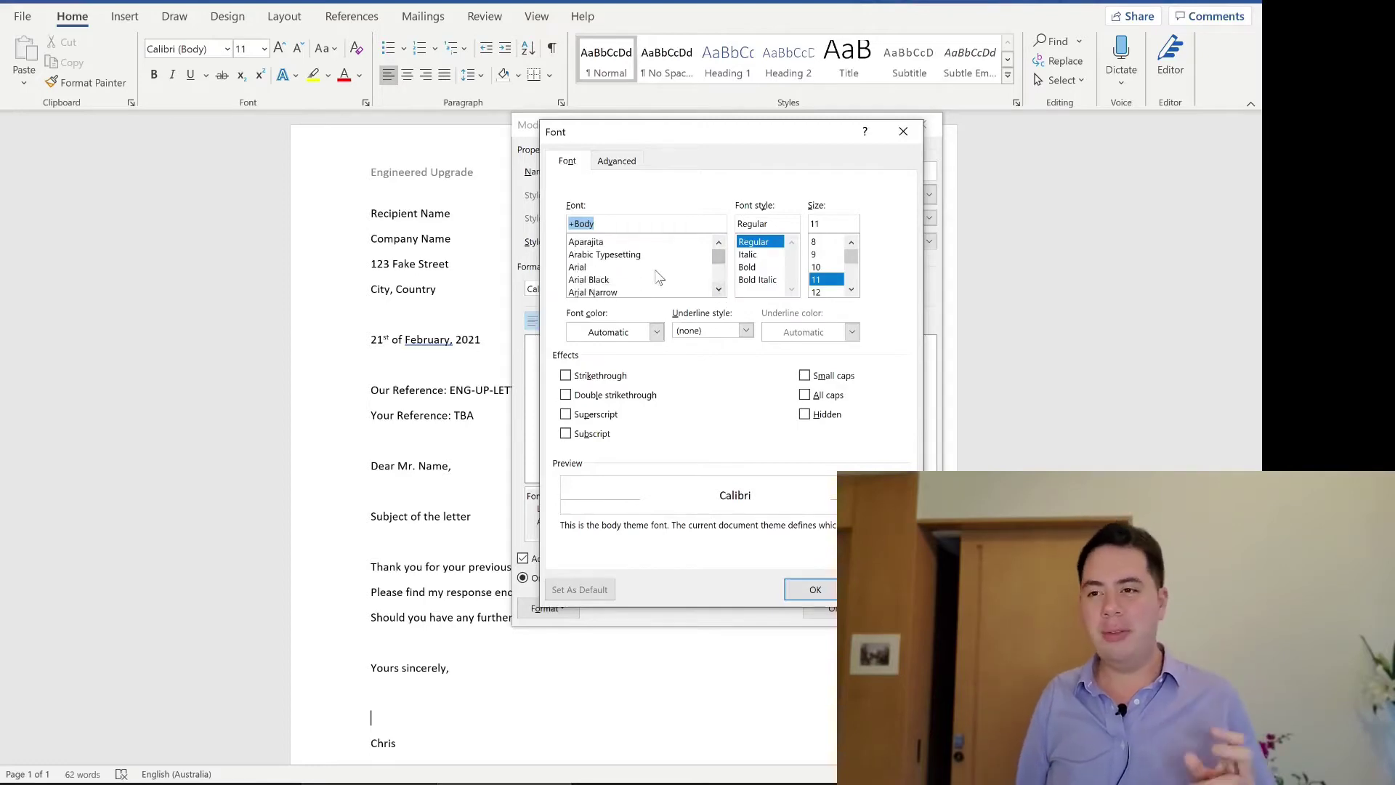
{"action": "left_click", "coordinate": [658, 266]}
{"action": "left_click", "coordinate": [817, 589]}
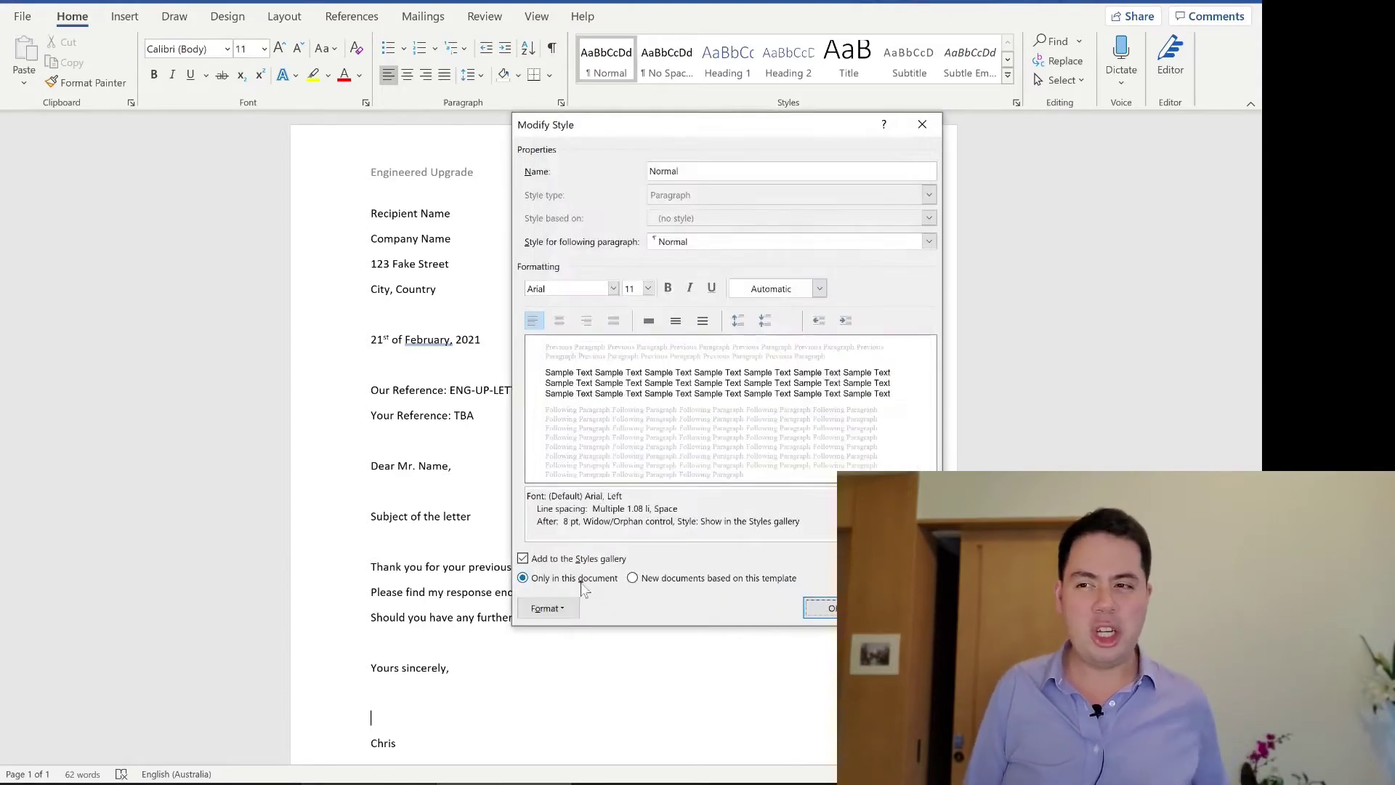
Reduce the Normal style's space after paragraphs to 6 pt and apply it
{"action": "left_click", "coordinate": [548, 609]}
{"action": "left_click", "coordinate": [528, 465]}
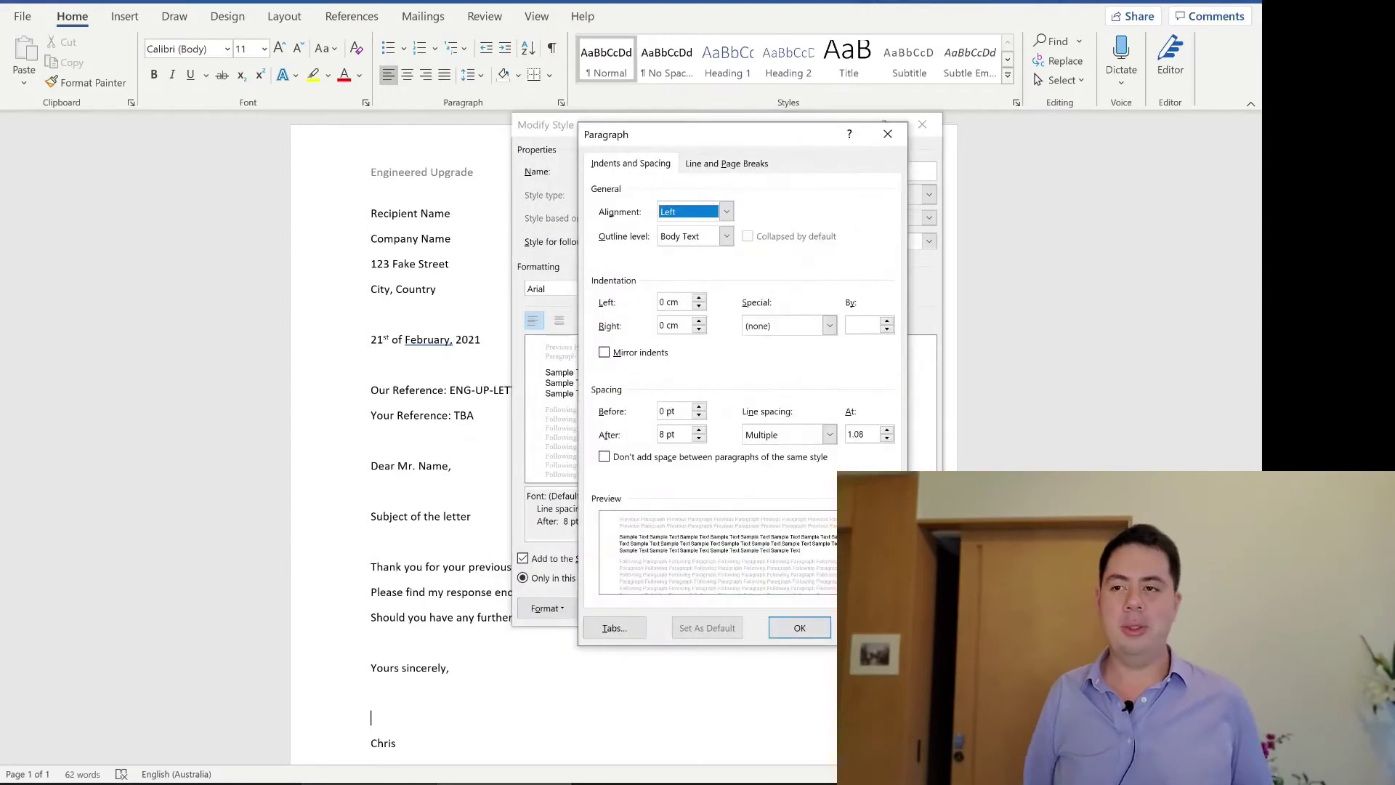
{"action": "left_click", "coordinate": [665, 435]}
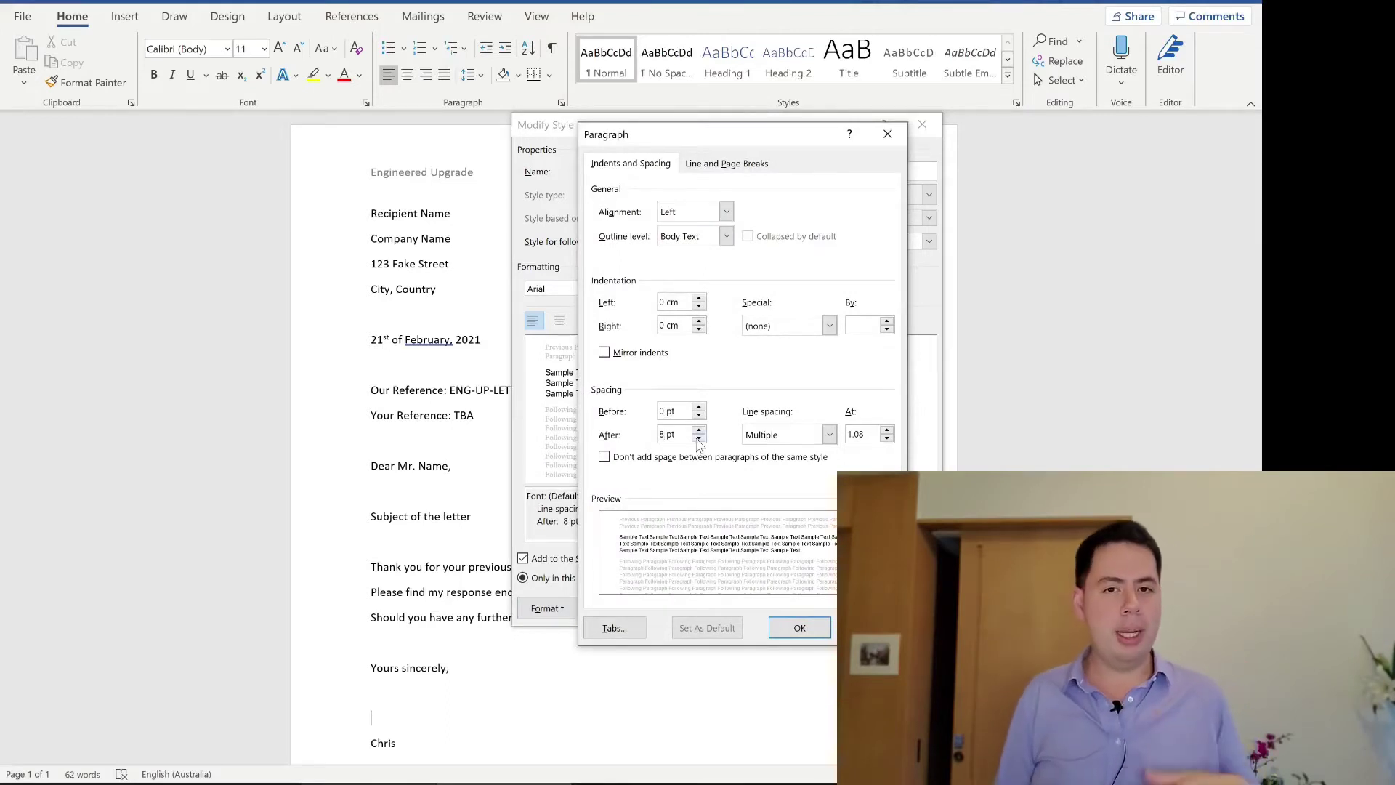
{"action": "left_click", "coordinate": [698, 438]}
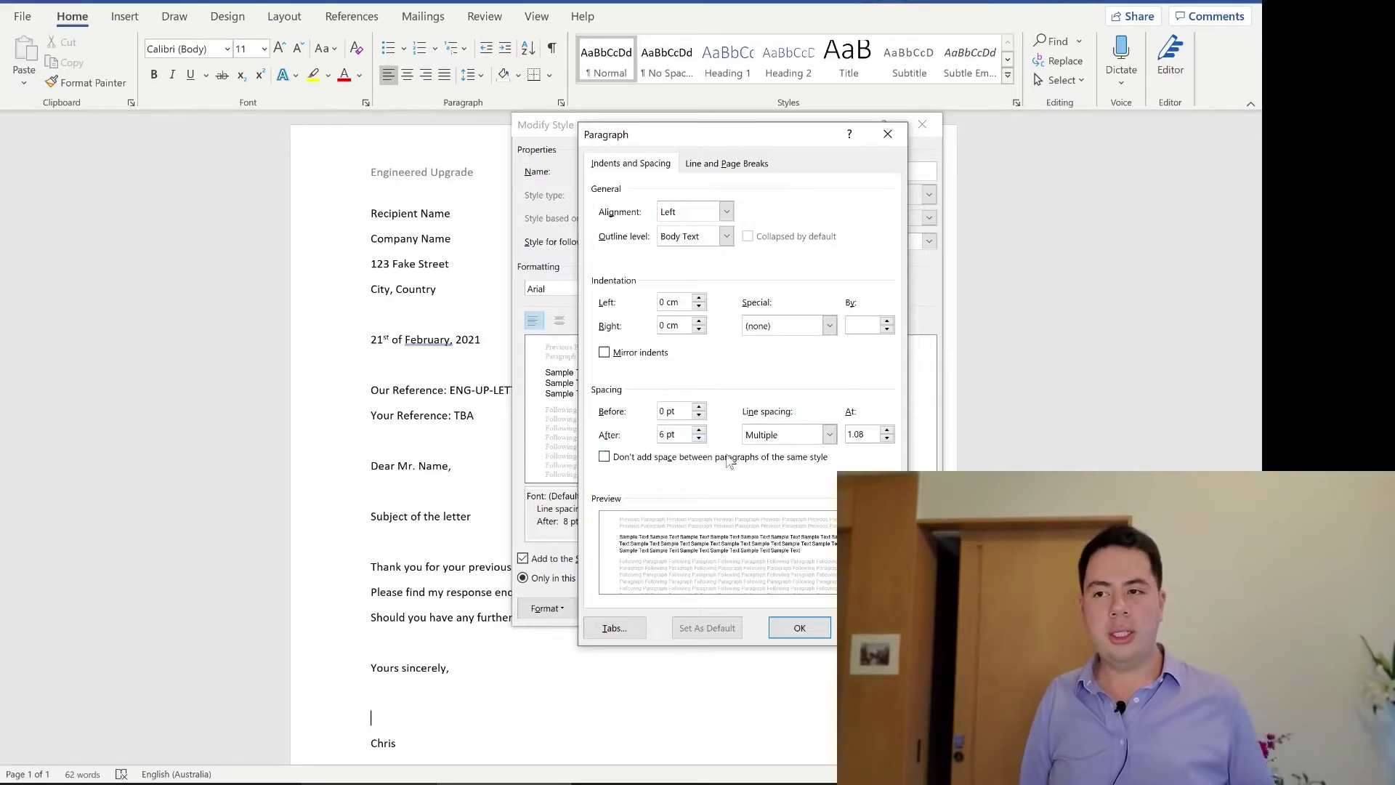
{"action": "left_click", "coordinate": [797, 626]}
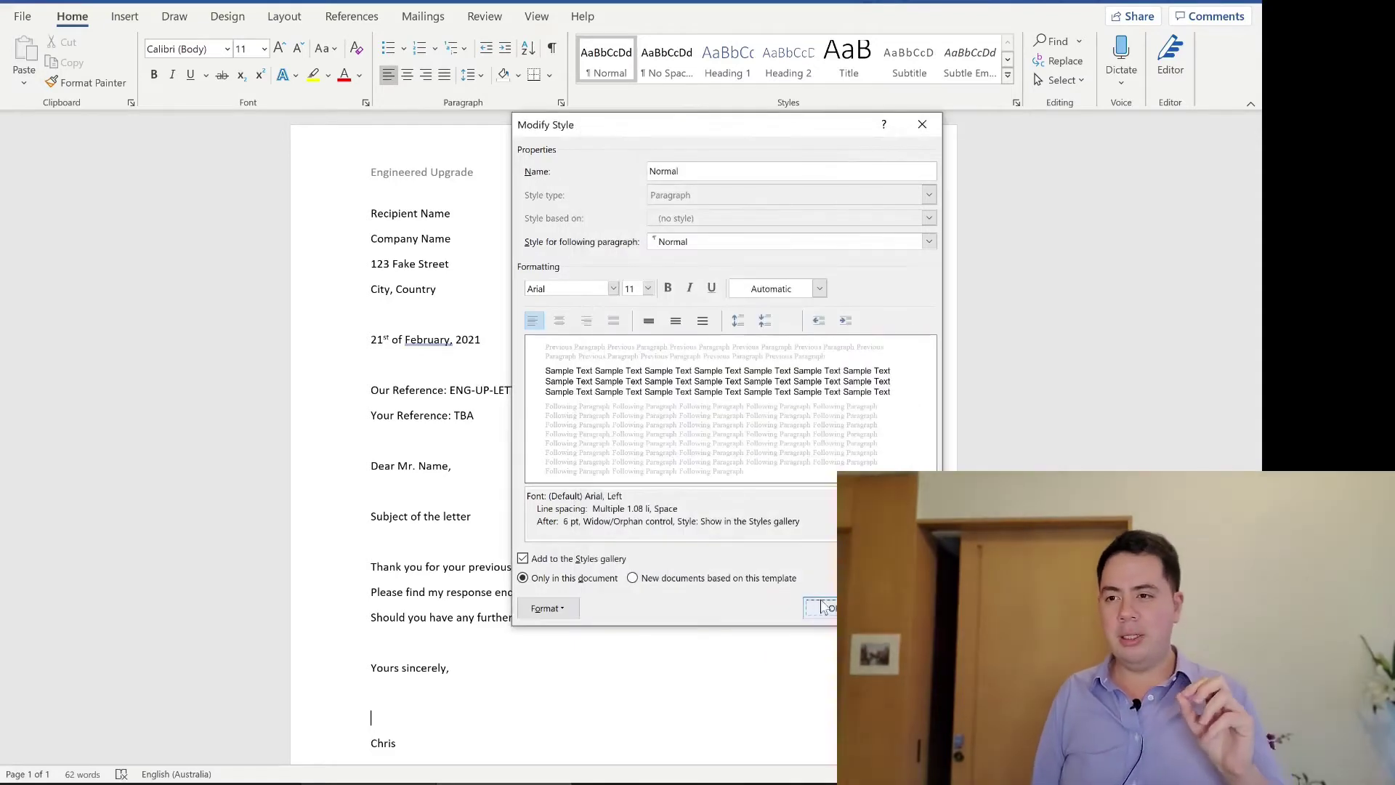
{"action": "left_click", "coordinate": [815, 610]}
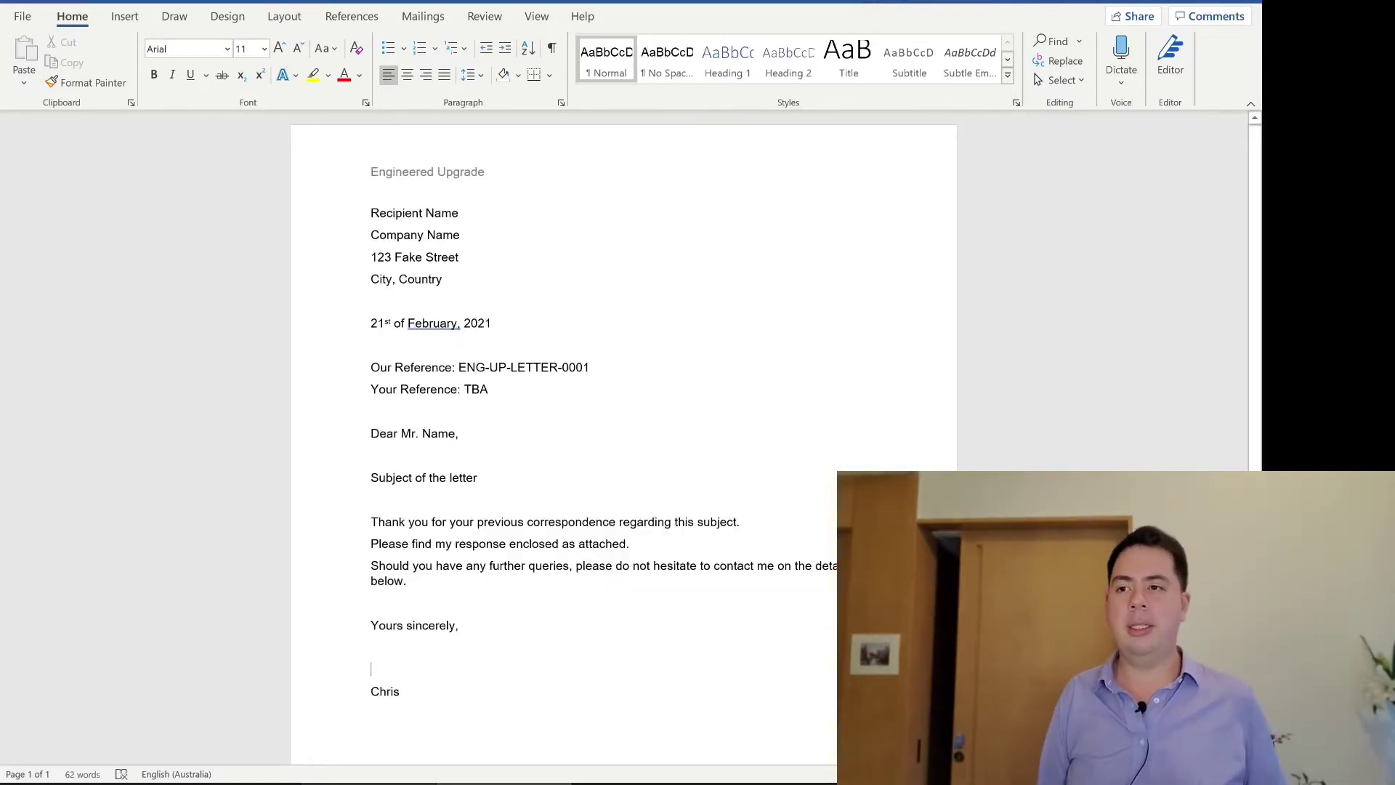
Apply the Narrow margin preset and set a 2.54 cm top margin
{"action": "scroll", "coordinate": [602, 536], "scroll_direction": "down", "scroll_amount": 3}
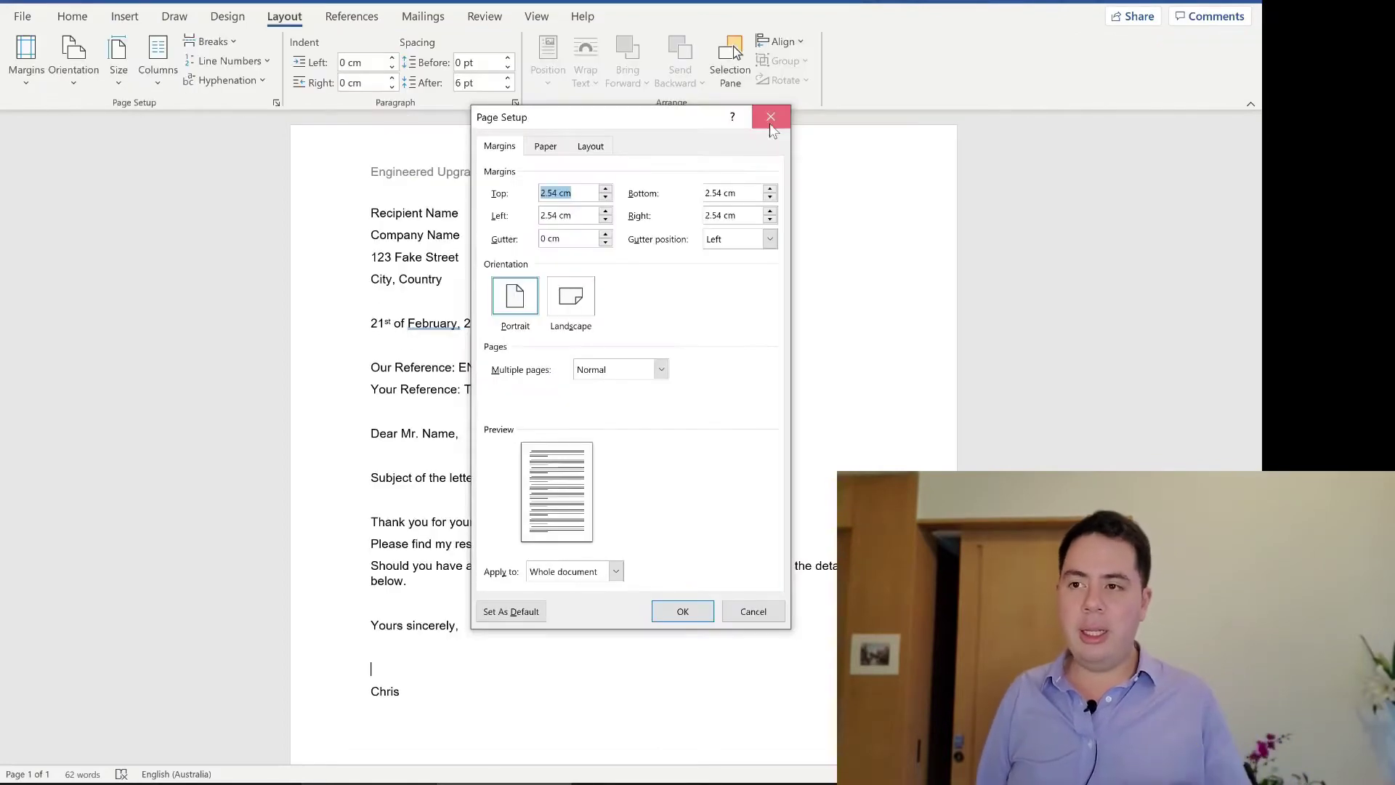
{"action": "left_click", "coordinate": [768, 117]}
{"action": "left_click", "coordinate": [28, 83]}
{"action": "left_click", "coordinate": [87, 247]}
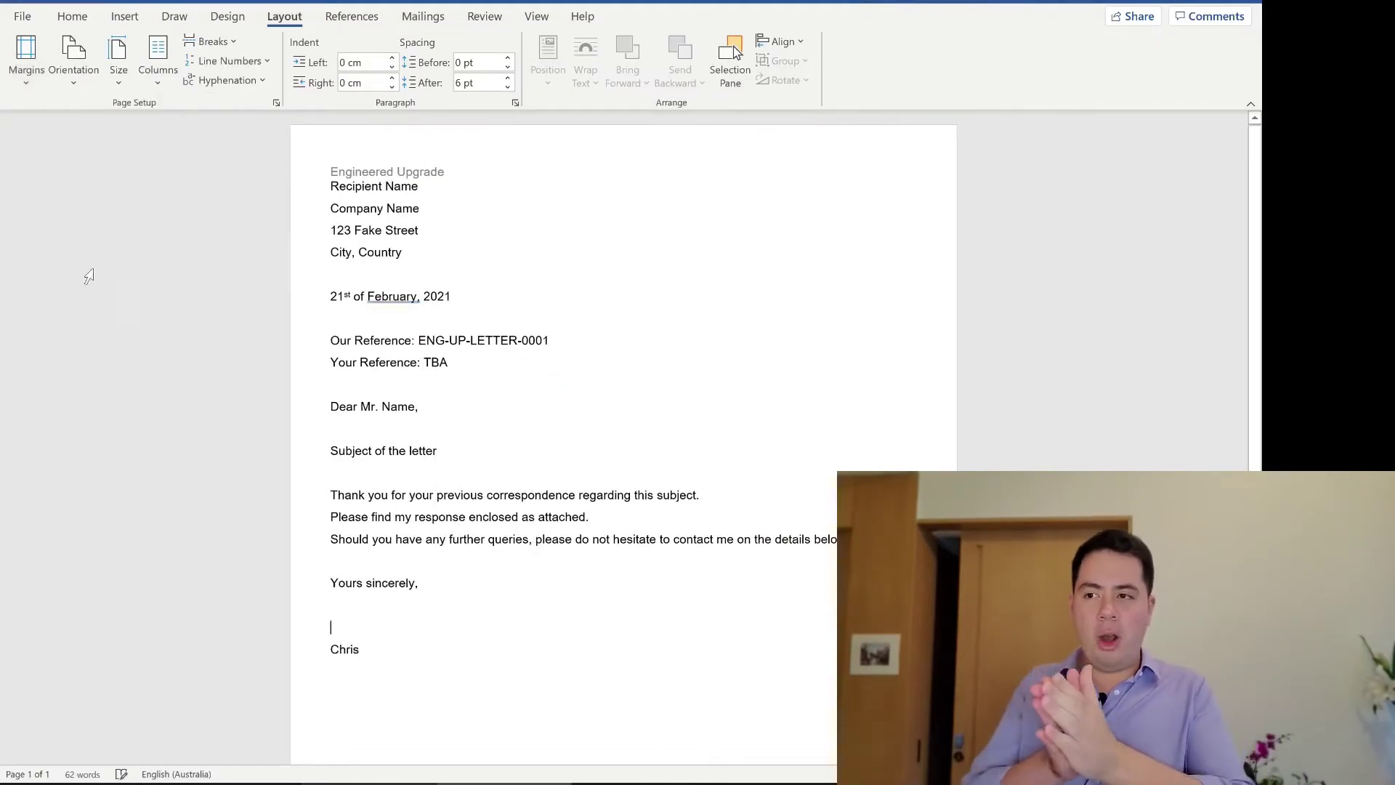
{"action": "left_click", "coordinate": [26, 73]}
{"action": "left_click", "coordinate": [78, 545]}
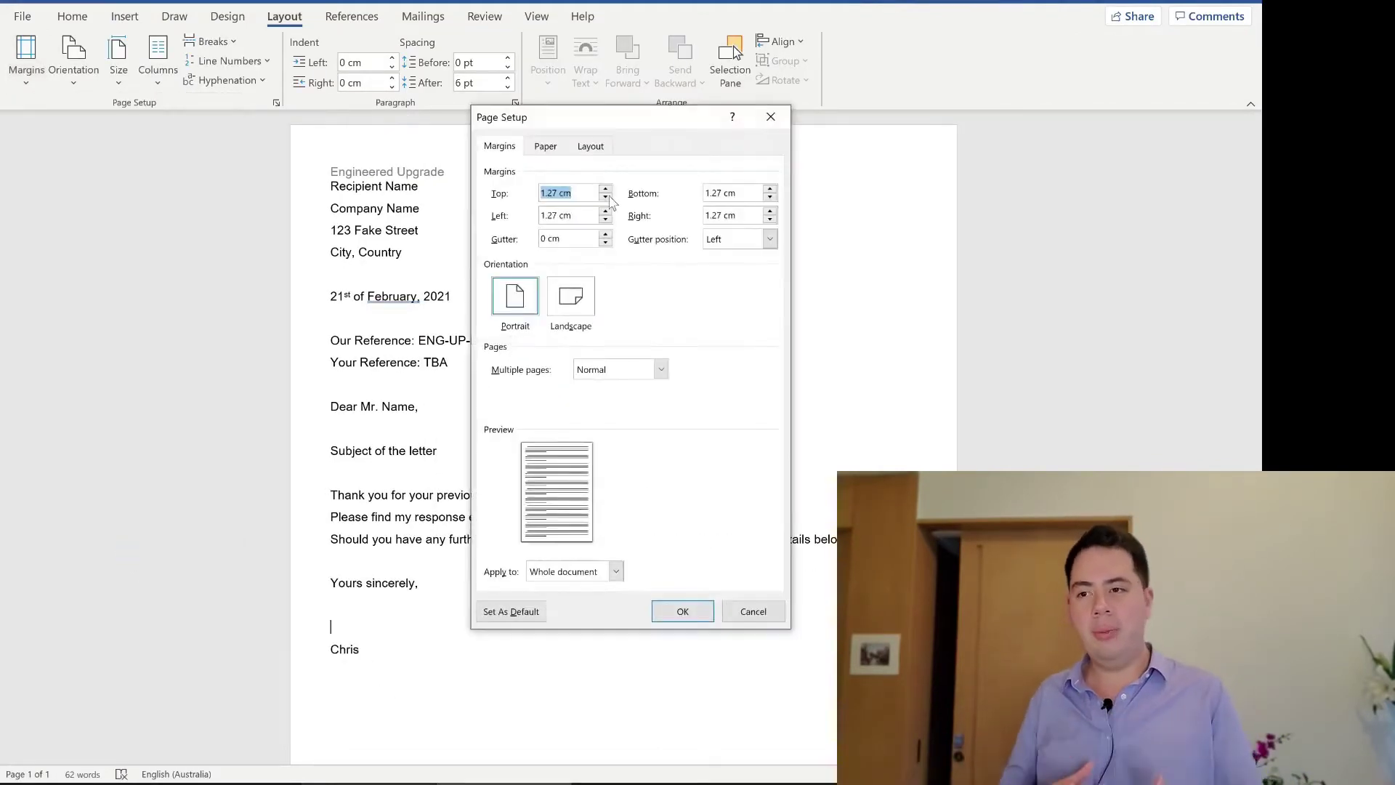
{"action": "left_click", "coordinate": [544, 192]}
{"action": "key", "text": "Delete"}
{"action": "key", "text": "Delete"}
{"action": "key", "text": "Delete"}
{"action": "key", "text": "BackSpace"}
{"action": "type", "text": "2.54"}
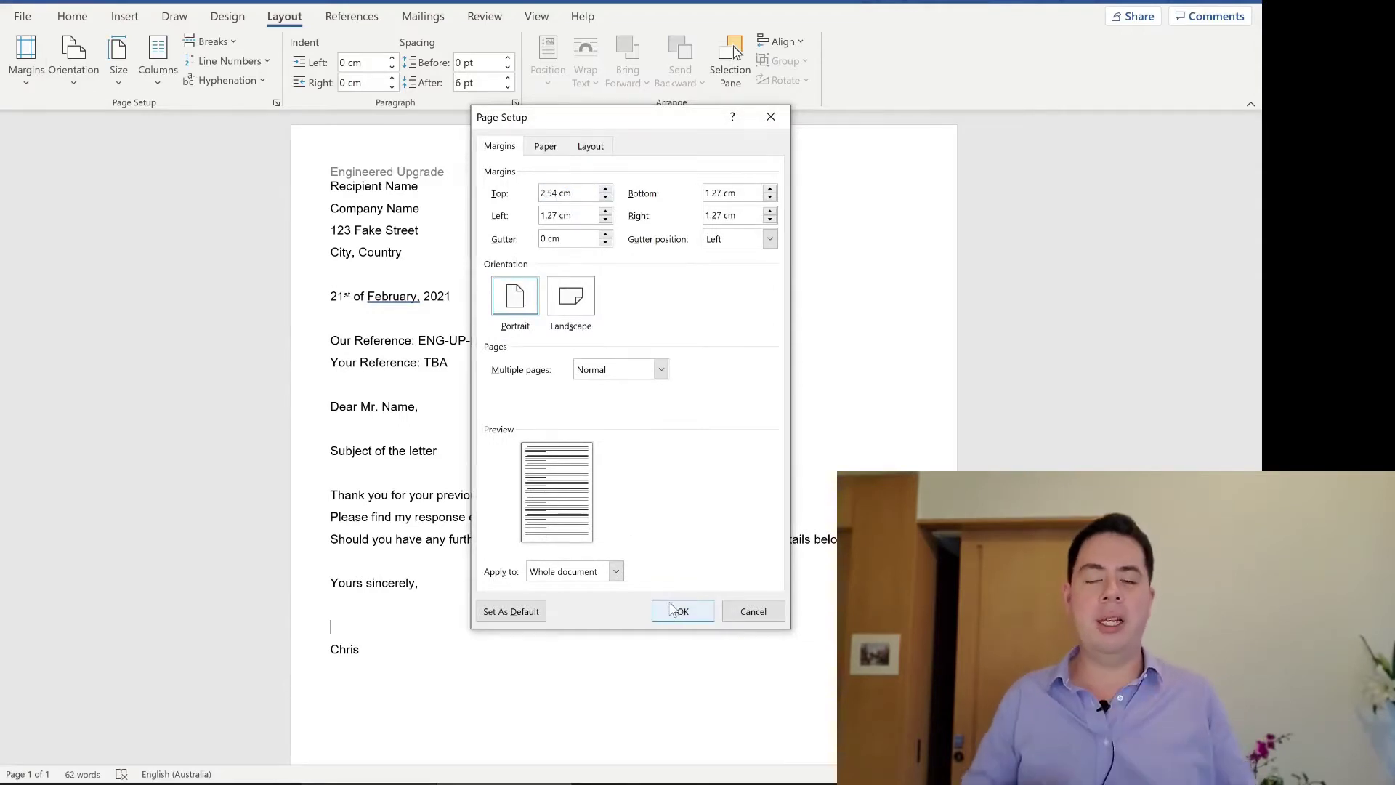
{"action": "left_click", "coordinate": [682, 611]}
Increase the top margin to 5.08 cm
{"action": "left_click", "coordinate": [26, 61]}
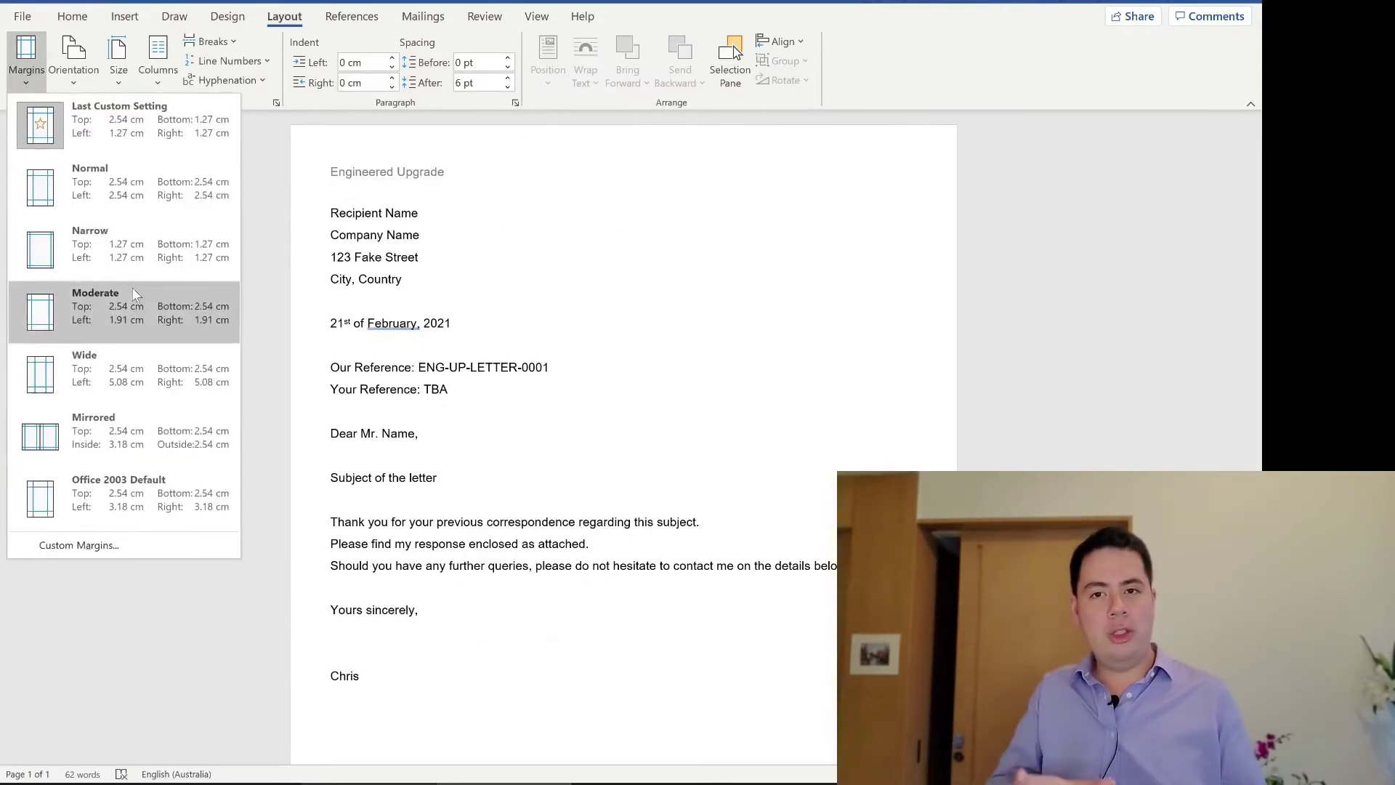
{"action": "left_click", "coordinate": [80, 543]}
{"action": "type", "text": "5.08 cm"}
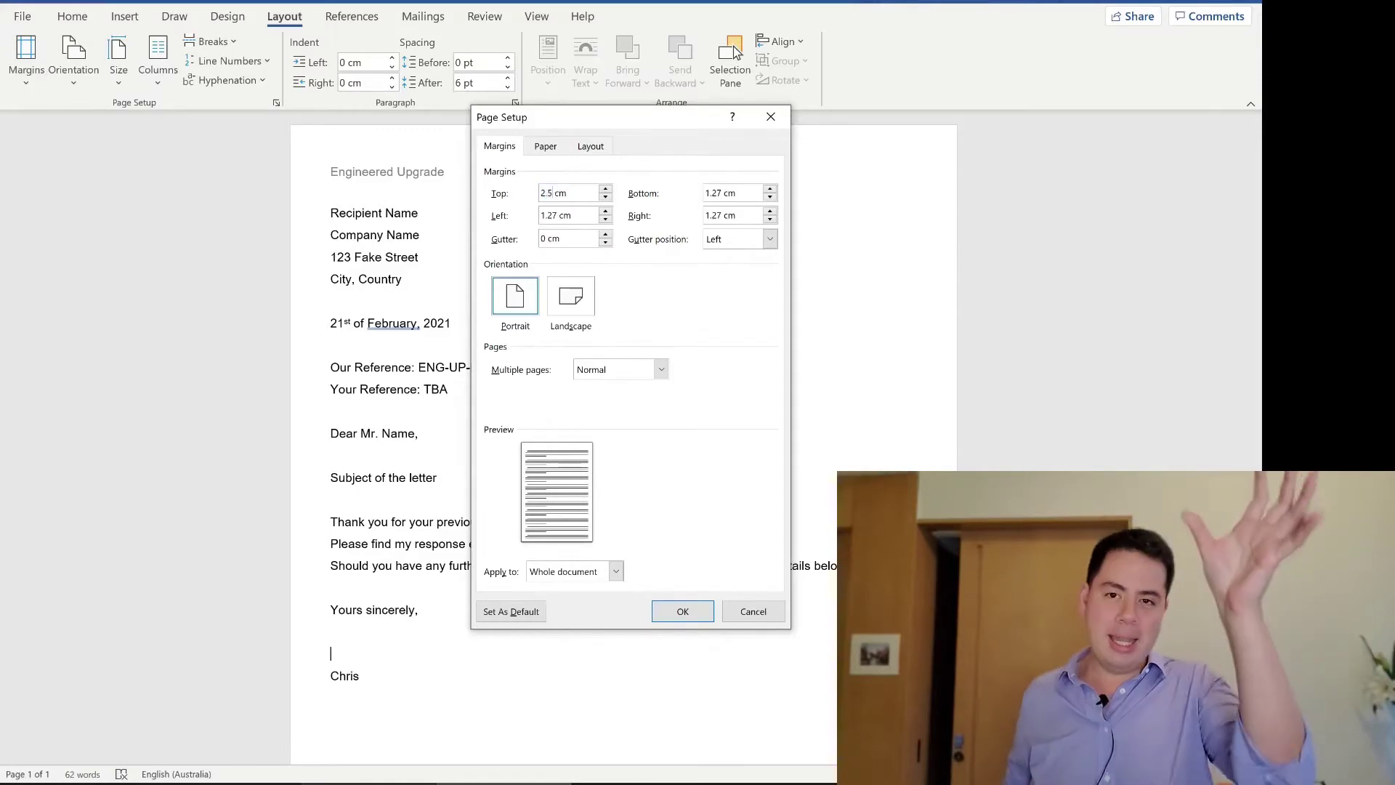
{"action": "left_click", "coordinate": [682, 611]}
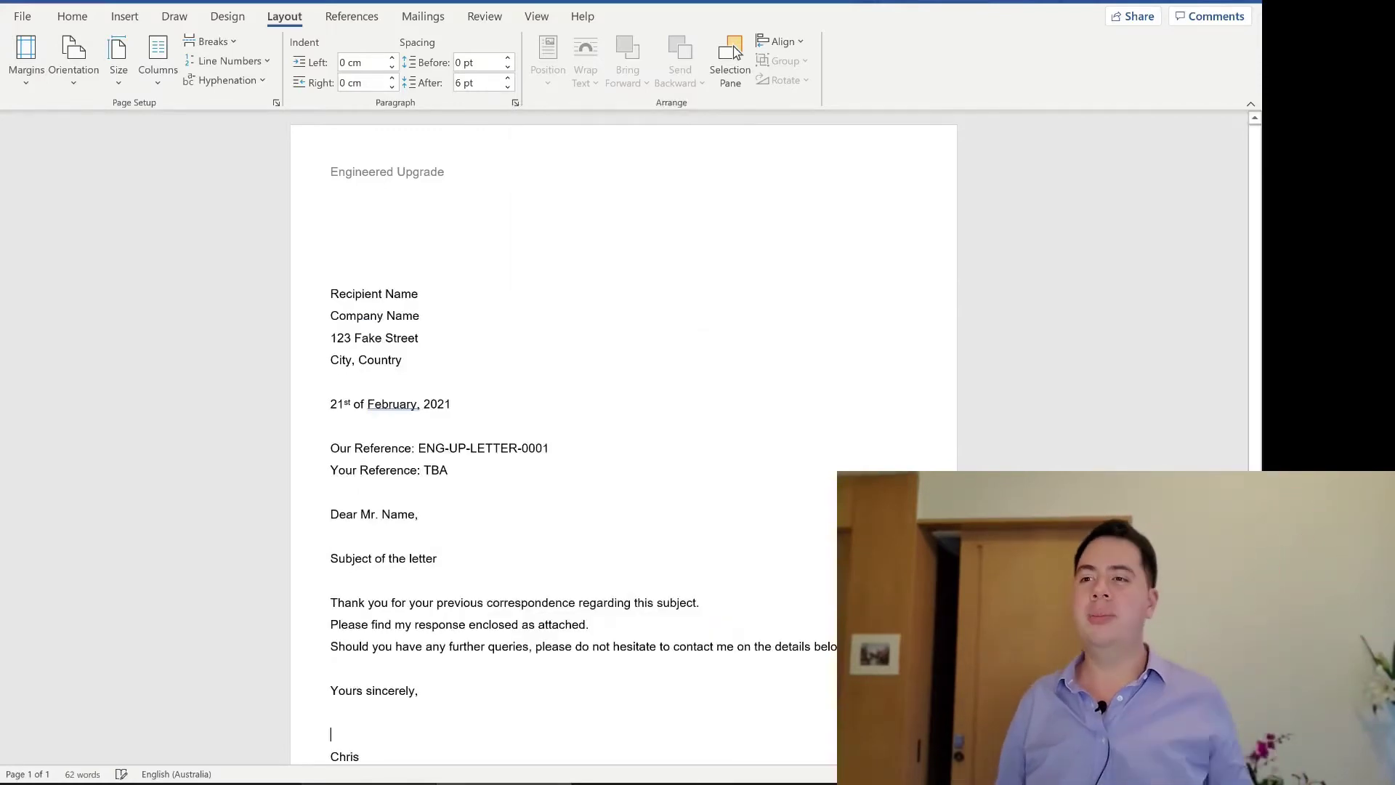
{"action": "left_click", "coordinate": [26, 62]}
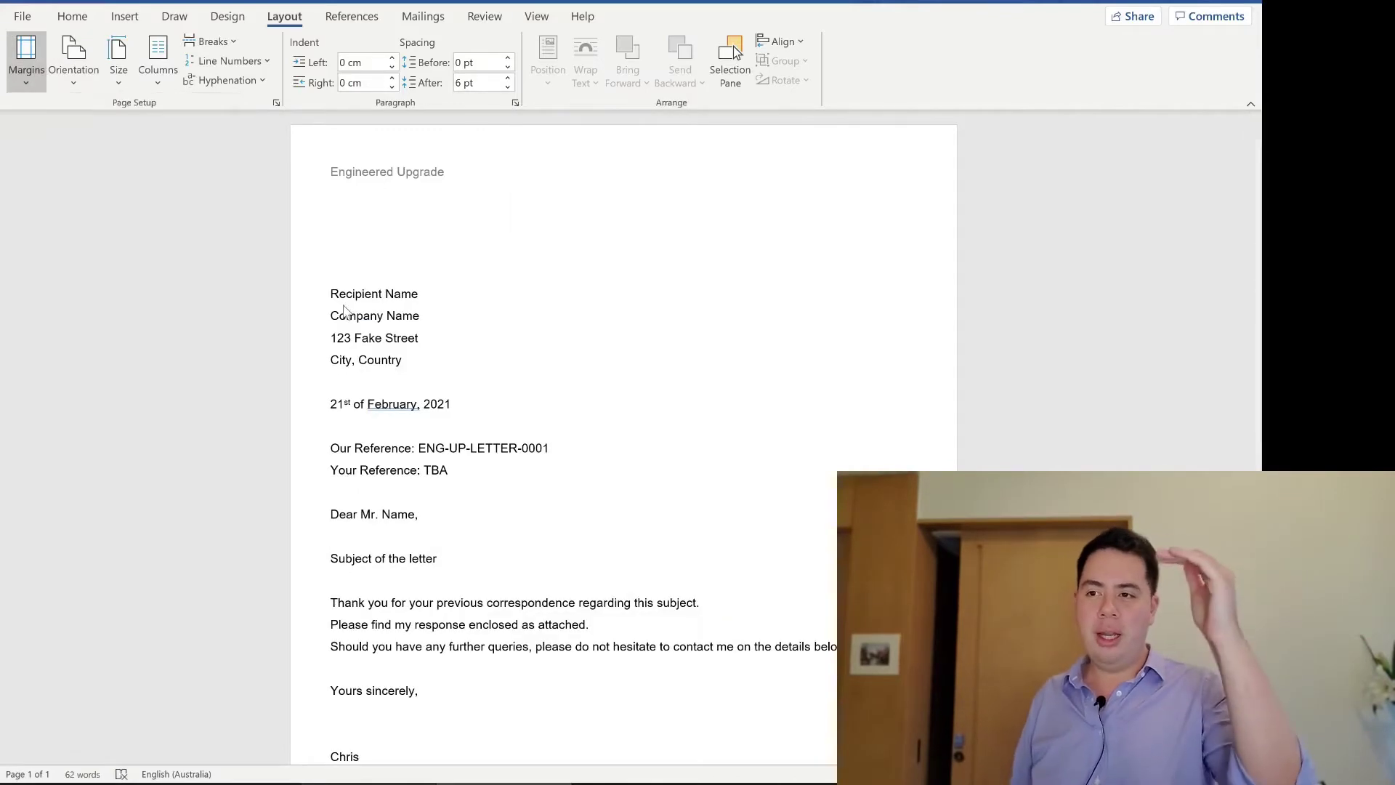
{"action": "key", "text": "Escape"}
{"action": "scroll", "coordinate": [552, 436], "scroll_direction": "down", "scroll_amount": 1}
Create a new style named 'Contents' with a 5.08 cm left indent
{"action": "left_click", "coordinate": [72, 16]}
{"action": "left_click", "coordinate": [1008, 75]}
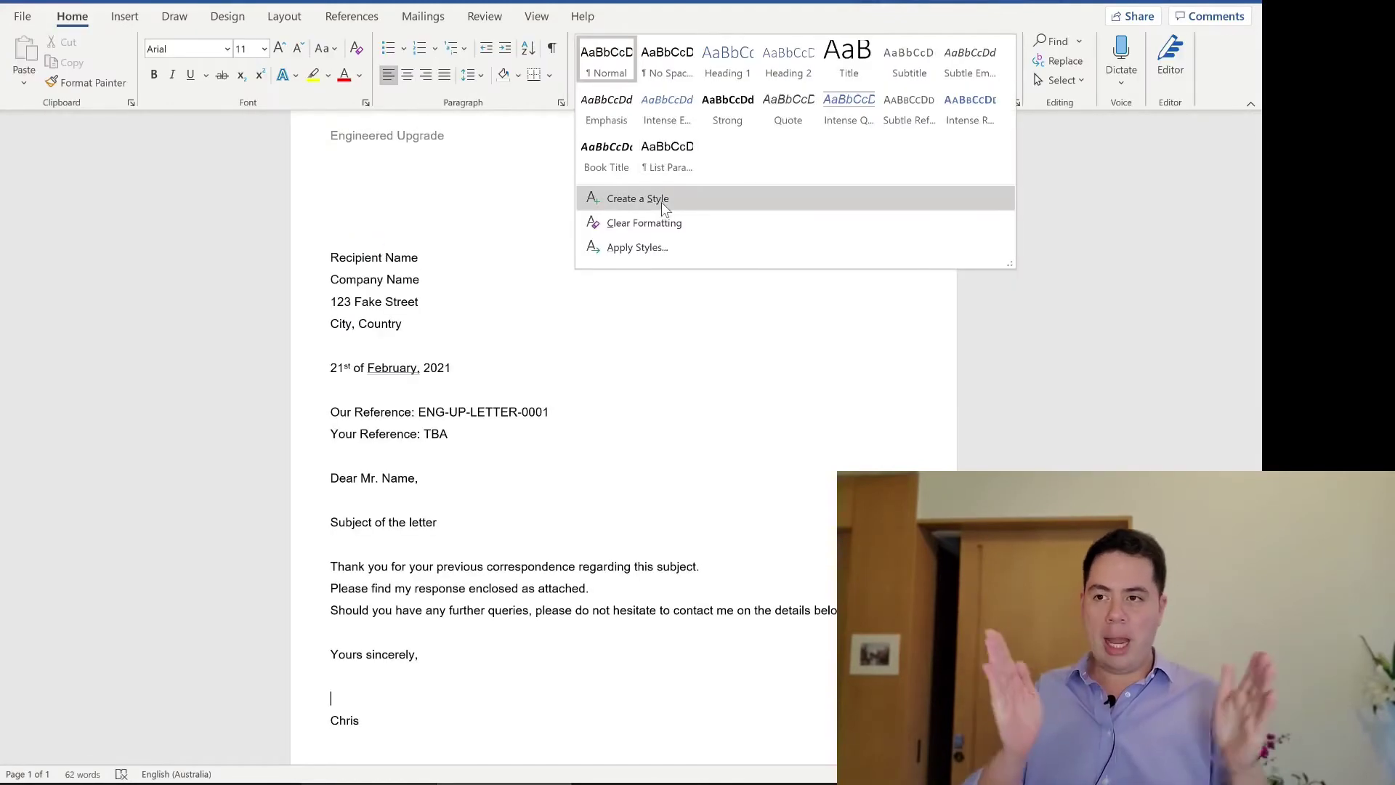
{"action": "left_click", "coordinate": [650, 198]}
{"action": "type", "text": "Contents"}
{"action": "left_click", "coordinate": [693, 269]}
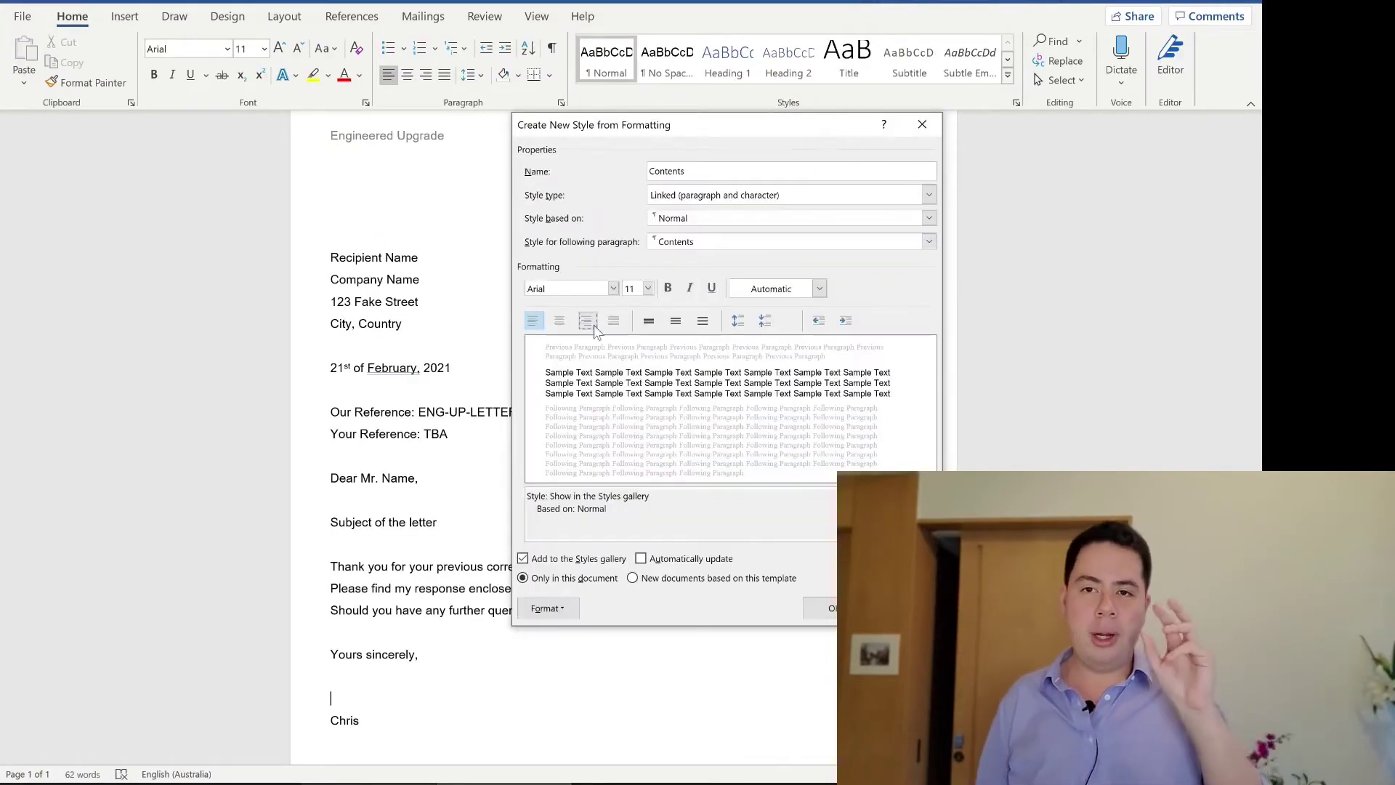
{"action": "left_click", "coordinate": [547, 608]}
{"action": "left_click", "coordinate": [555, 460]}
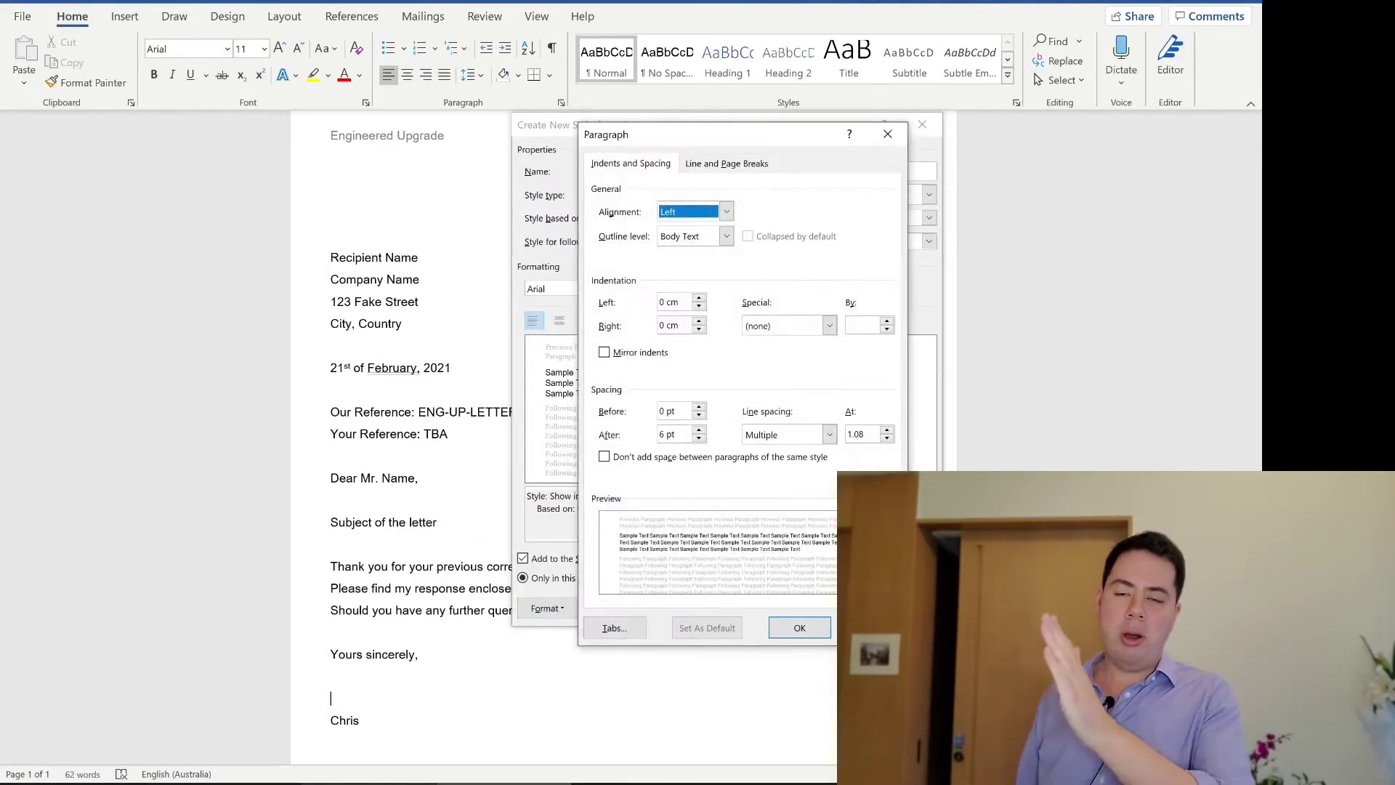
{"action": "double_click", "coordinate": [662, 302]}
{"action": "type", "text": "5.08"}
{"action": "left_click", "coordinate": [799, 627]}
{"action": "left_click", "coordinate": [831, 611]}
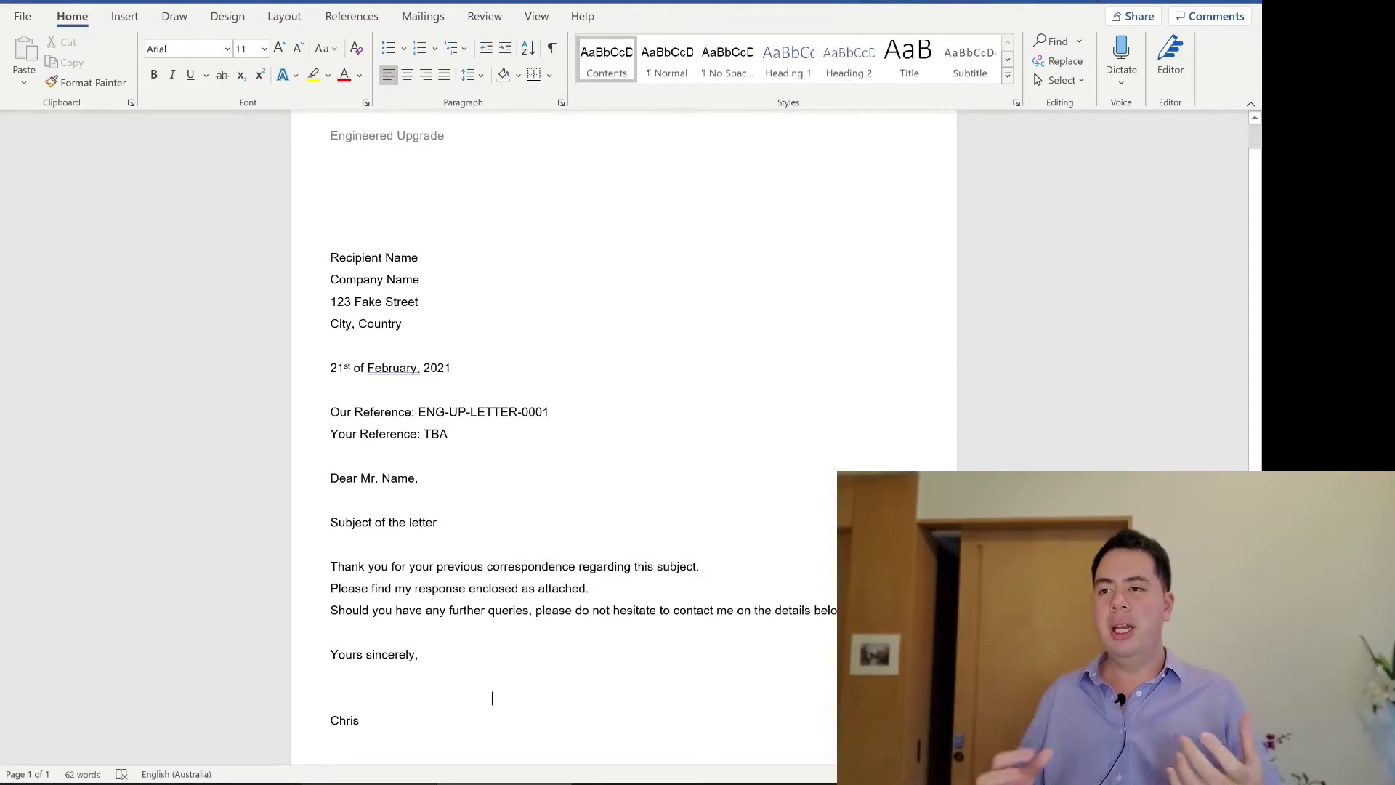
Apply the Contents style to the entire letter and review the indented page
{"action": "scroll", "coordinate": [581, 436], "scroll_direction": "down", "scroll_amount": 1}
{"action": "left_click_drag", "start_coordinate": [363, 643], "coordinate": [331, 175]}
{"action": "left_click", "coordinate": [601, 78]}
{"action": "scroll", "coordinate": [581, 435], "scroll_direction": "up", "scroll_amount": 2}
{"action": "left_click", "coordinate": [496, 346]}
{"action": "scroll", "coordinate": [581, 436], "scroll_direction": "down", "scroll_amount": 1}
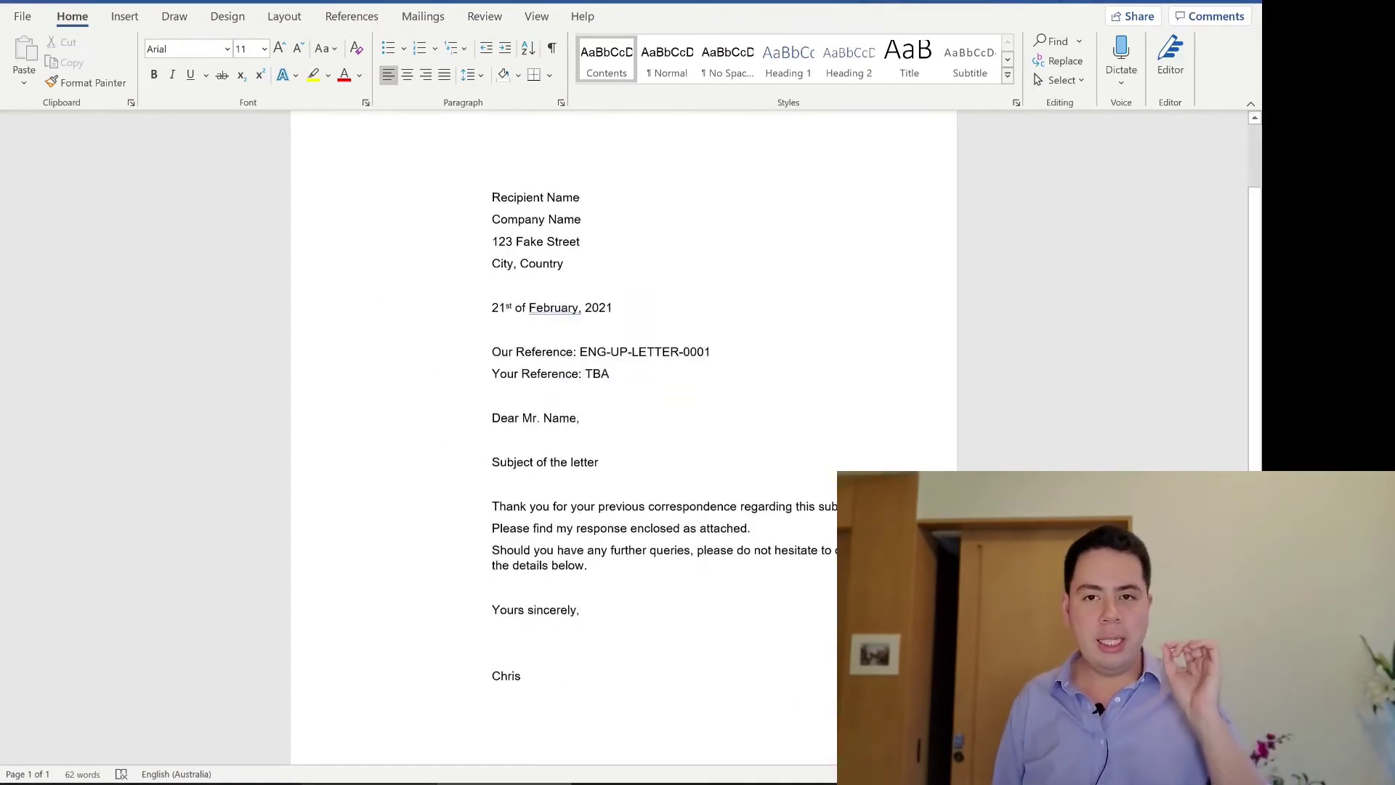
{"action": "scroll", "coordinate": [581, 436], "scroll_direction": "up", "scroll_amount": 2}
{"action": "scroll", "coordinate": [540, 356], "scroll_direction": "down", "scroll_amount": 1}
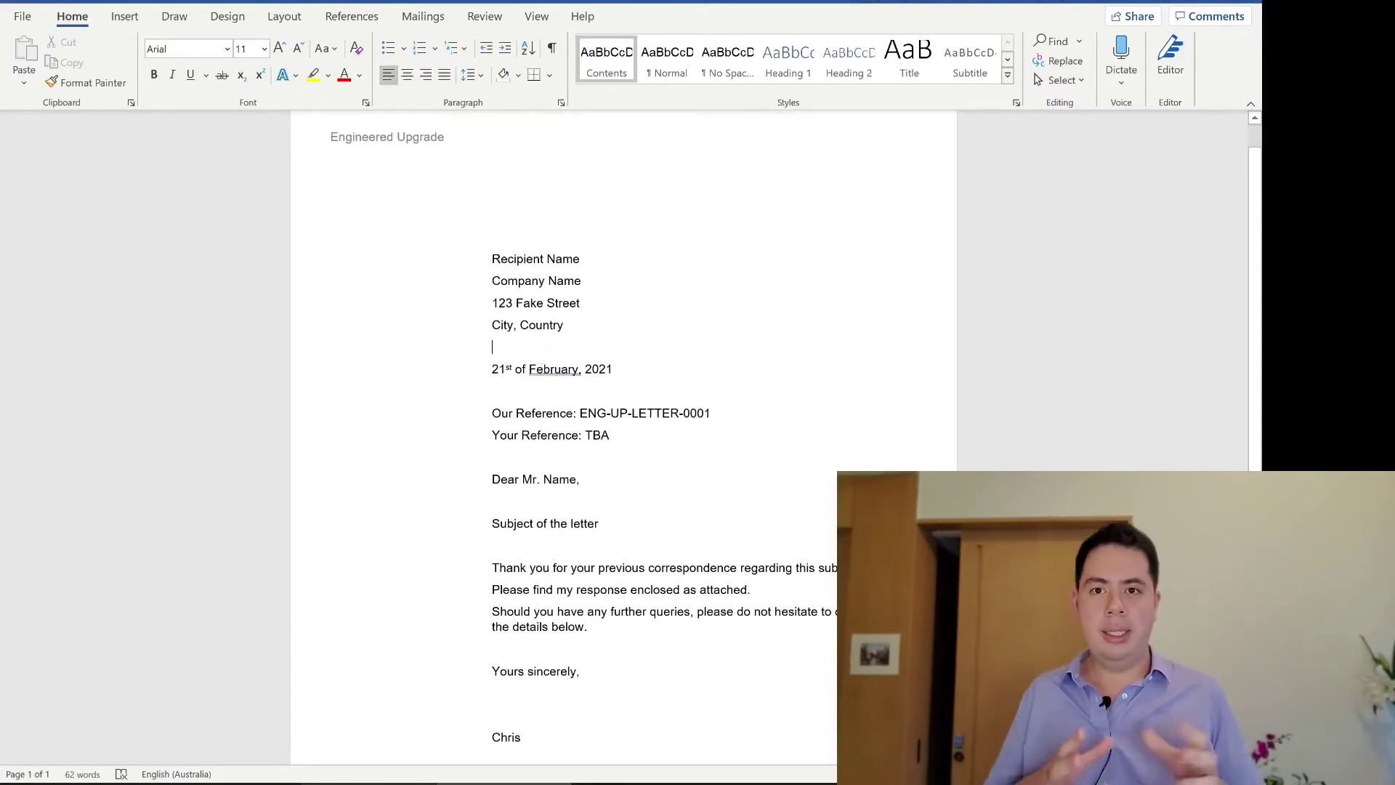
{"action": "scroll", "coordinate": [581, 436], "scroll_direction": "down", "scroll_amount": 1}
{"action": "scroll", "coordinate": [581, 436], "scroll_direction": "down", "scroll_amount": 1}
{"action": "scroll", "coordinate": [581, 436], "scroll_direction": "up", "scroll_amount": 1}
{"action": "scroll", "coordinate": [581, 436], "scroll_direction": "up", "scroll_amount": 1}
{"action": "scroll", "coordinate": [454, 178], "scroll_direction": "up", "scroll_amount": 1}
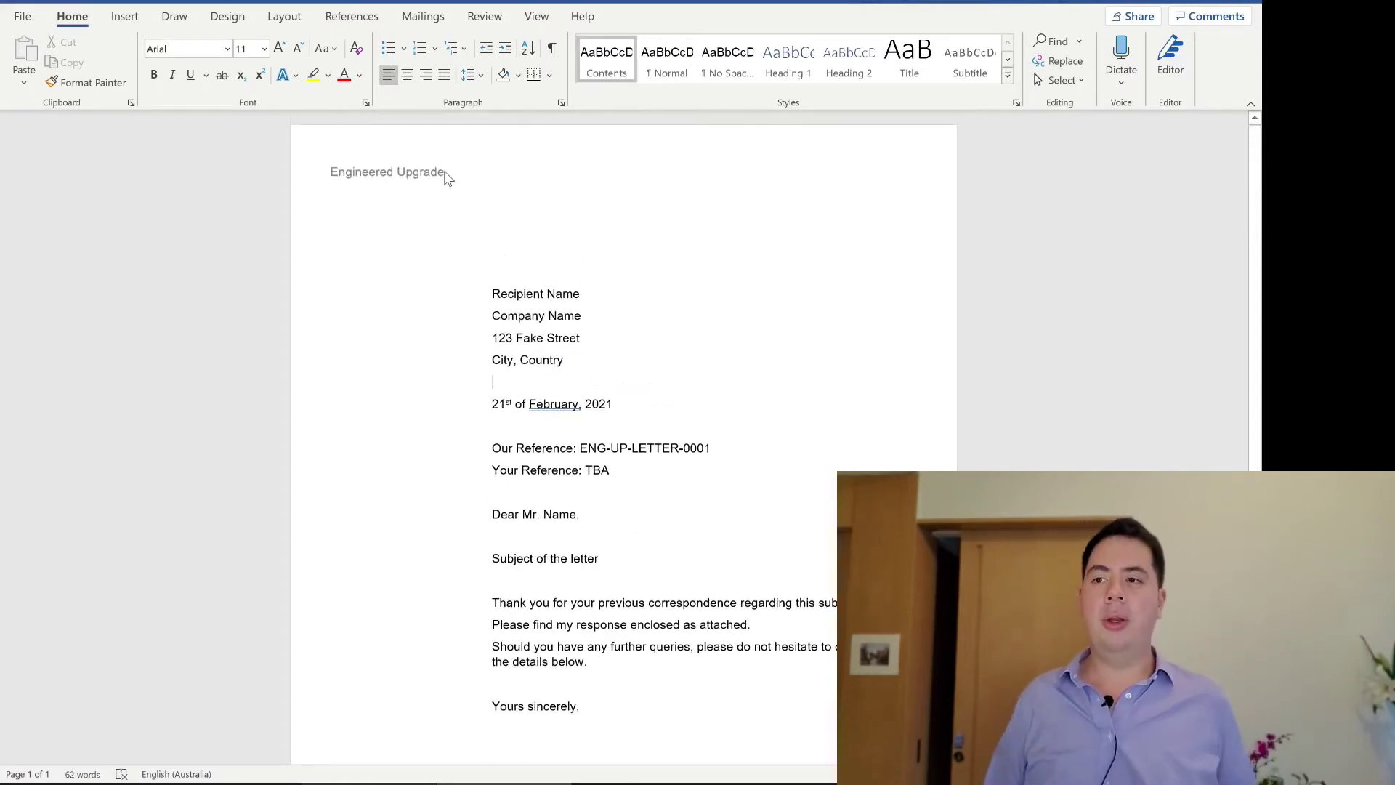
Make the 'Engineered Upgrade' header bold and enlarge it to 22 pt
{"action": "double_click", "coordinate": [445, 177]}
{"action": "triple_click", "coordinate": [446, 172]}
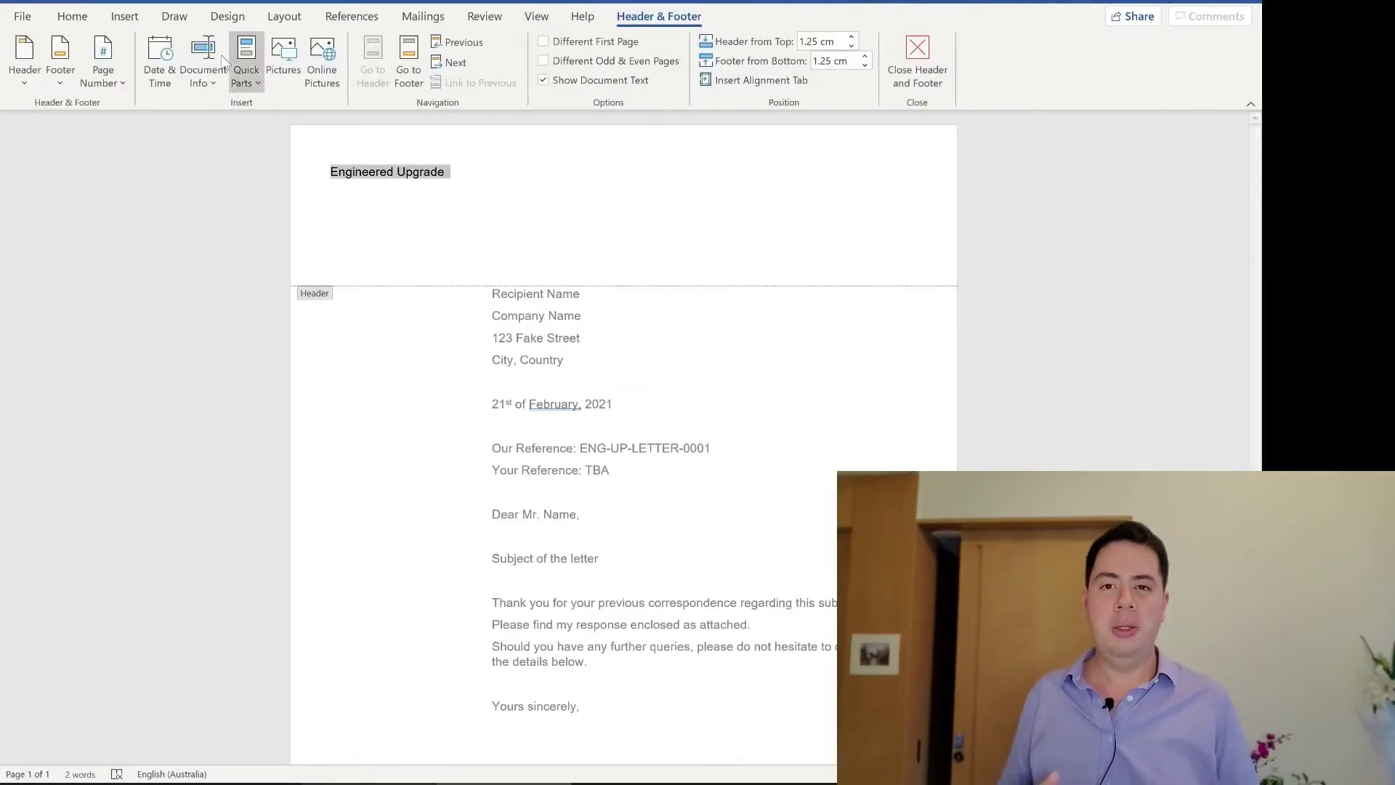
{"action": "left_click", "coordinate": [72, 16]}
{"action": "left_click", "coordinate": [153, 74]}
{"action": "left_click", "coordinate": [279, 47]}
{"action": "left_click", "coordinate": [279, 48]}
{"action": "left_click", "coordinate": [279, 48]}
{"action": "left_click", "coordinate": [279, 48]}
{"action": "left_click", "coordinate": [279, 48]}
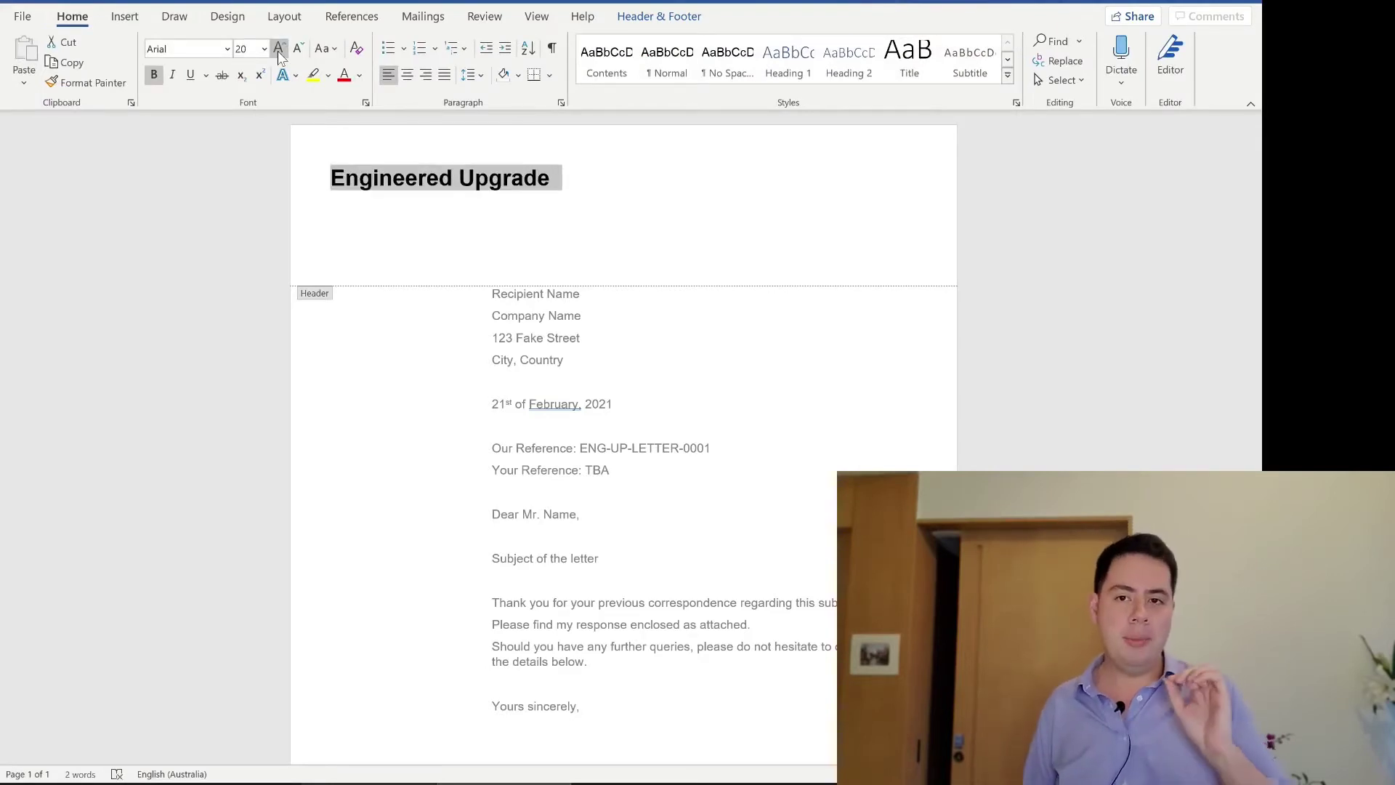
{"action": "left_click", "coordinate": [279, 48]}
Add the italic Normal-style tagline 'Improving the value of professionals' below the header
{"action": "key", "text": "Down"}
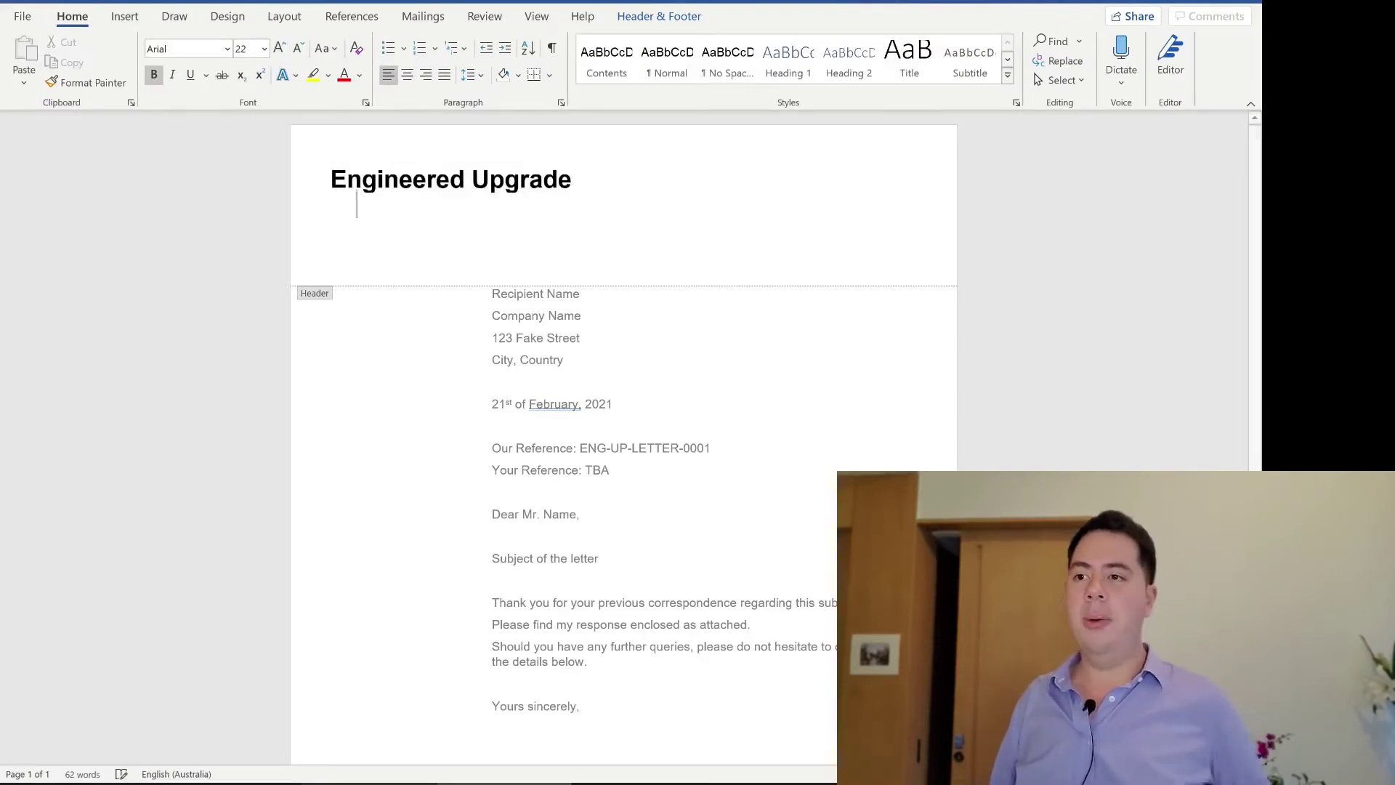
{"action": "left_click", "coordinate": [667, 62]}
{"action": "type", "text": "Improv"}
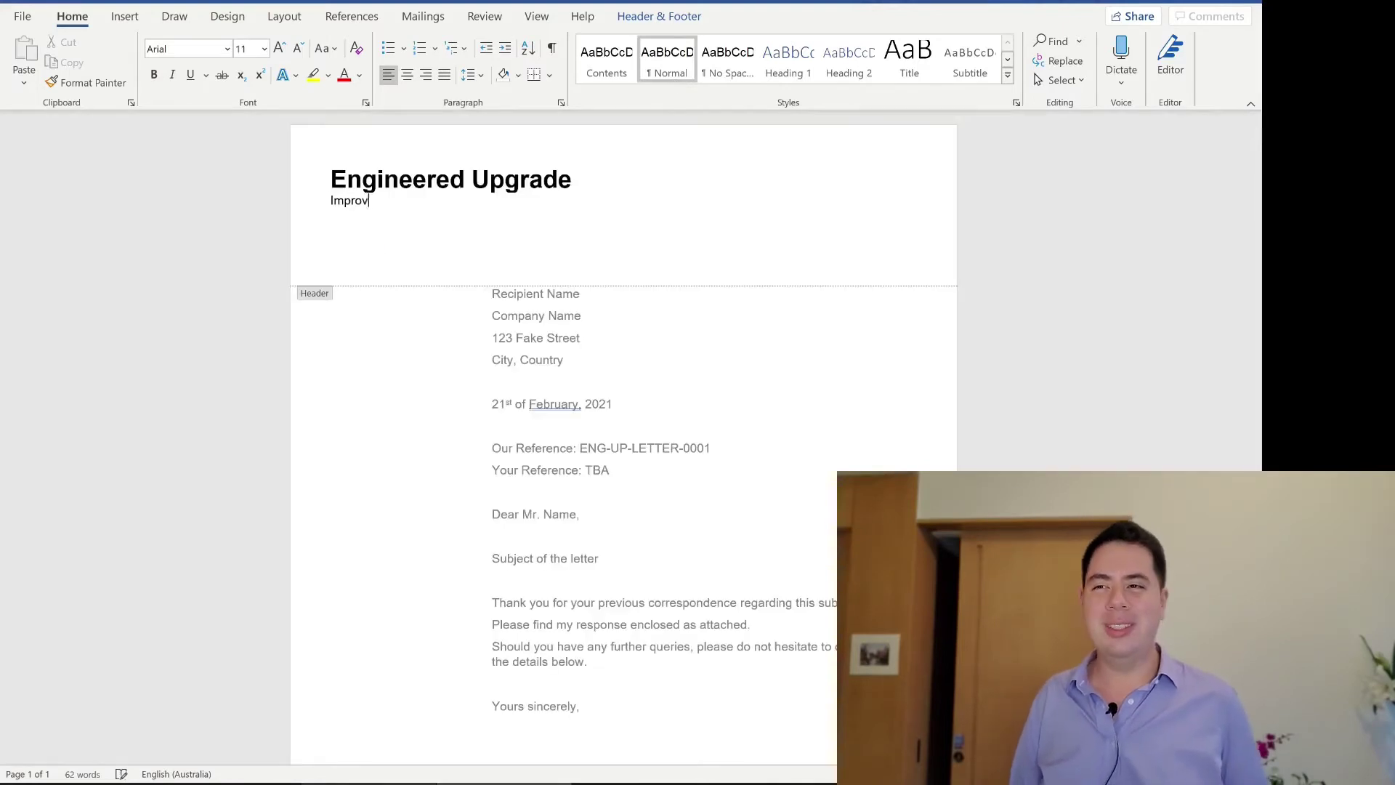
{"action": "type", "text": "ing the value of professionals"}
{"action": "key", "text": "shift+Home"}
{"action": "key", "text": "ctrl+i"}
Return to the letter body and select the 'Subject of the letter' line
{"action": "double_click", "coordinate": [563, 392]}
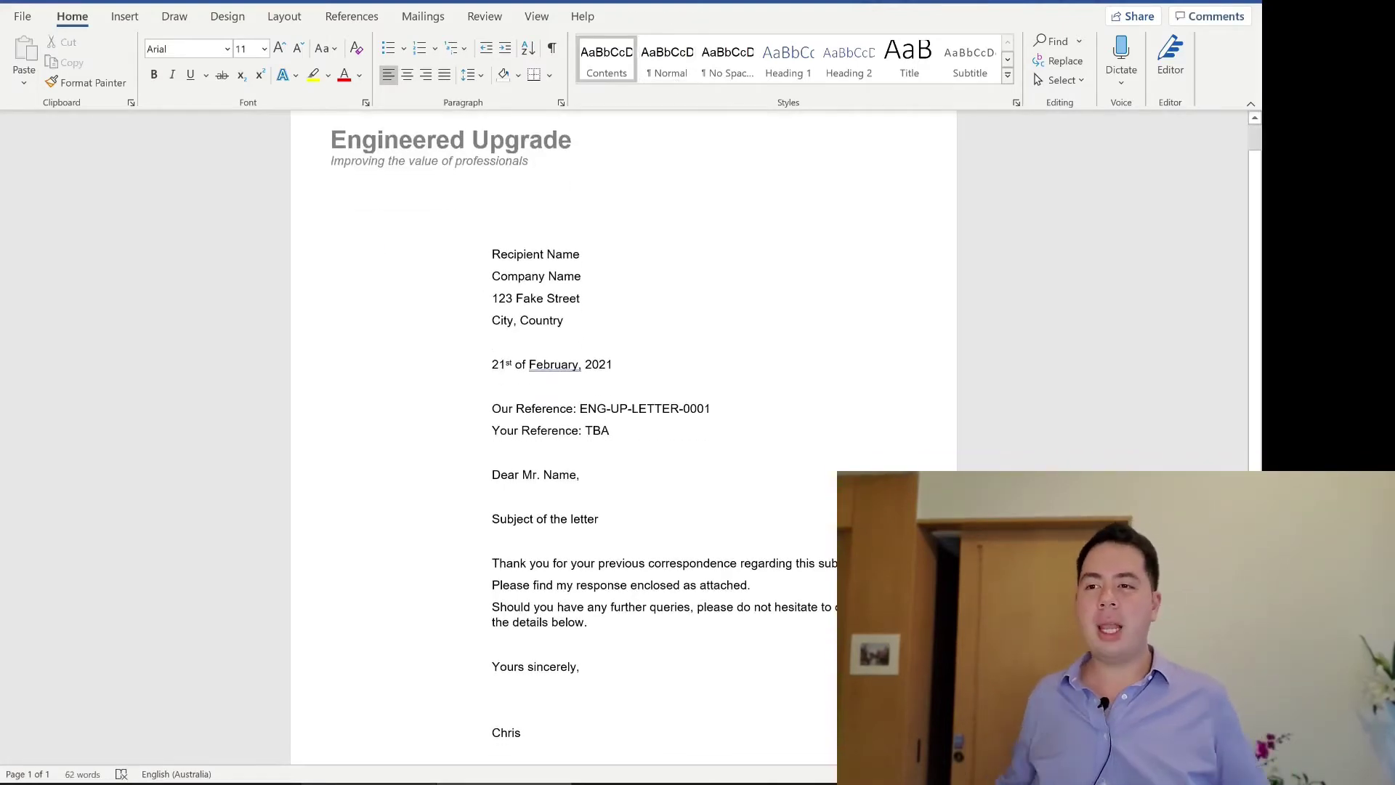
{"action": "scroll", "coordinate": [552, 218], "scroll_direction": "down", "scroll_amount": 2}
{"action": "scroll", "coordinate": [552, 218], "scroll_direction": "up", "scroll_amount": 3}
{"action": "double_click", "coordinate": [554, 211]}
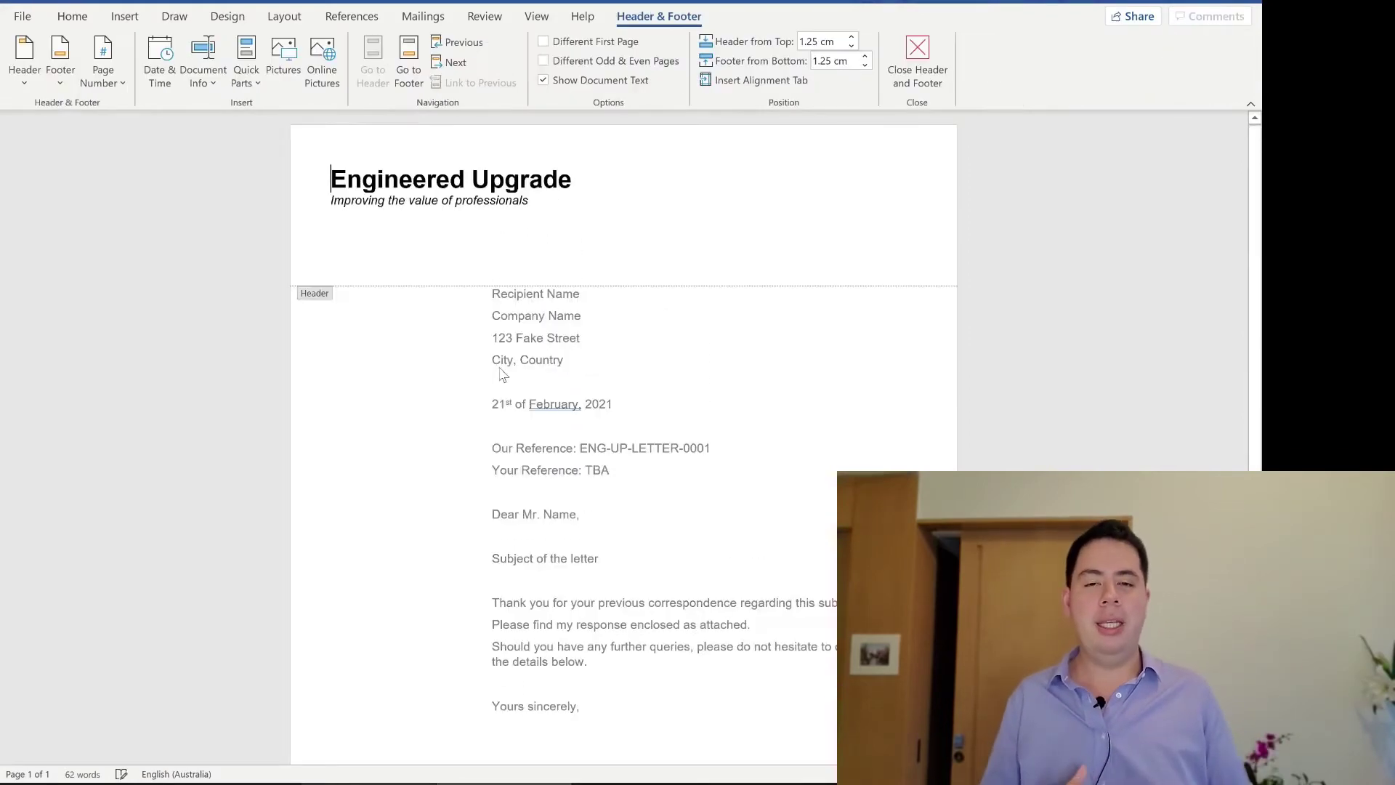
{"action": "scroll", "coordinate": [502, 376], "scroll_direction": "down", "scroll_amount": 5}
{"action": "scroll", "coordinate": [501, 377], "scroll_direction": "up", "scroll_amount": 5}
{"action": "double_click", "coordinate": [501, 376]}
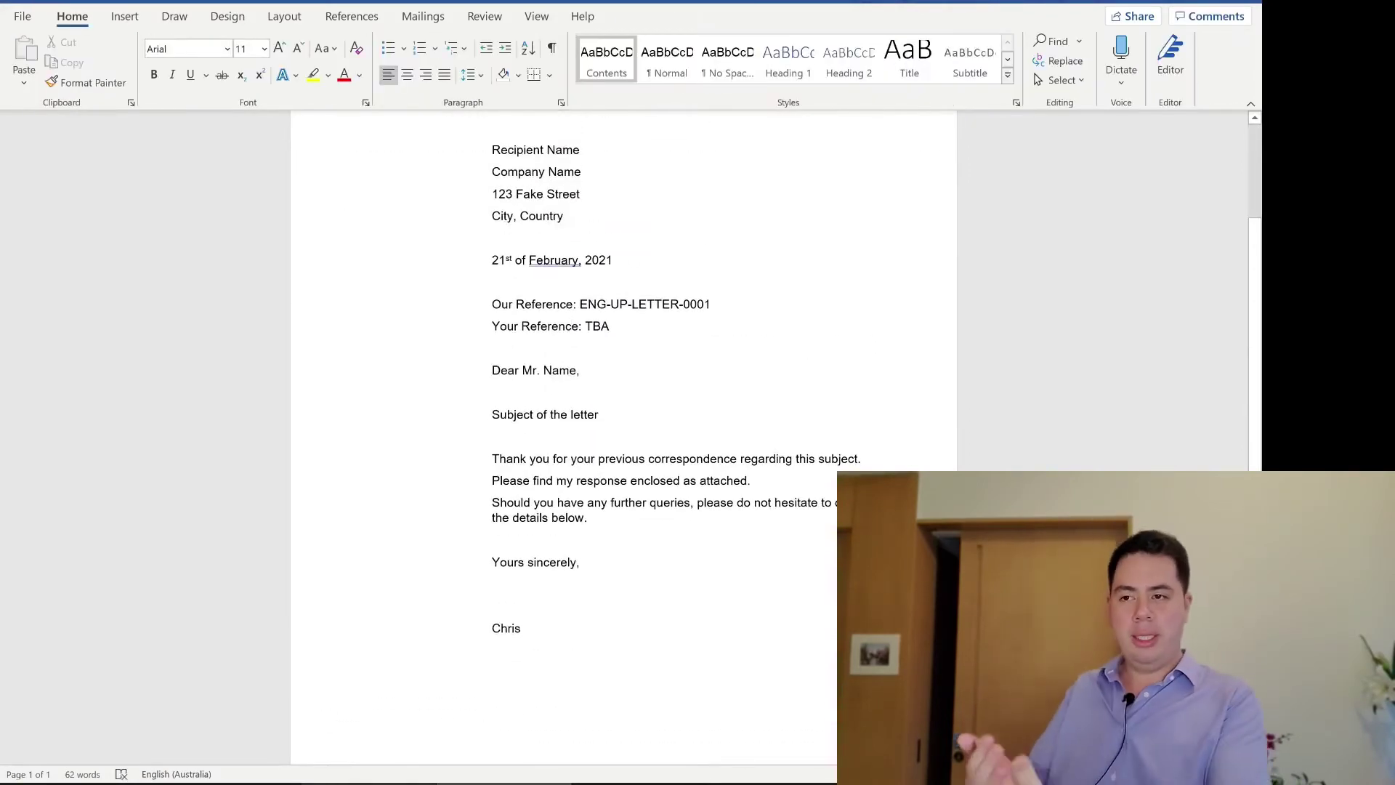
{"action": "triple_click", "coordinate": [545, 414]}
Bold the subject line, prefix it with 'Regarding:', and left-align it with the body
{"action": "key", "text": "ctrl+b"}
{"action": "left_click", "coordinate": [409, 76]}
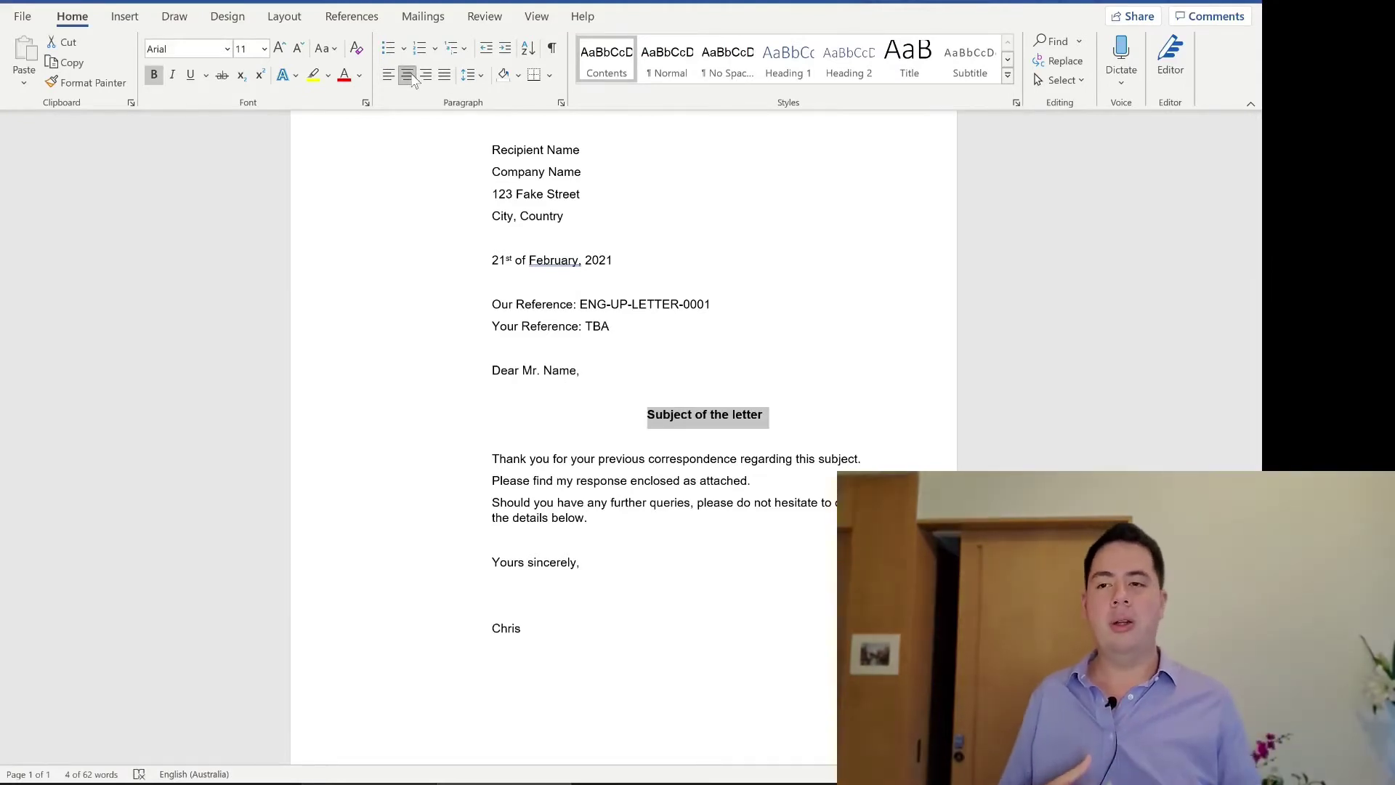
{"action": "left_click", "coordinate": [647, 414]}
{"action": "type", "text": "Regarding:"}
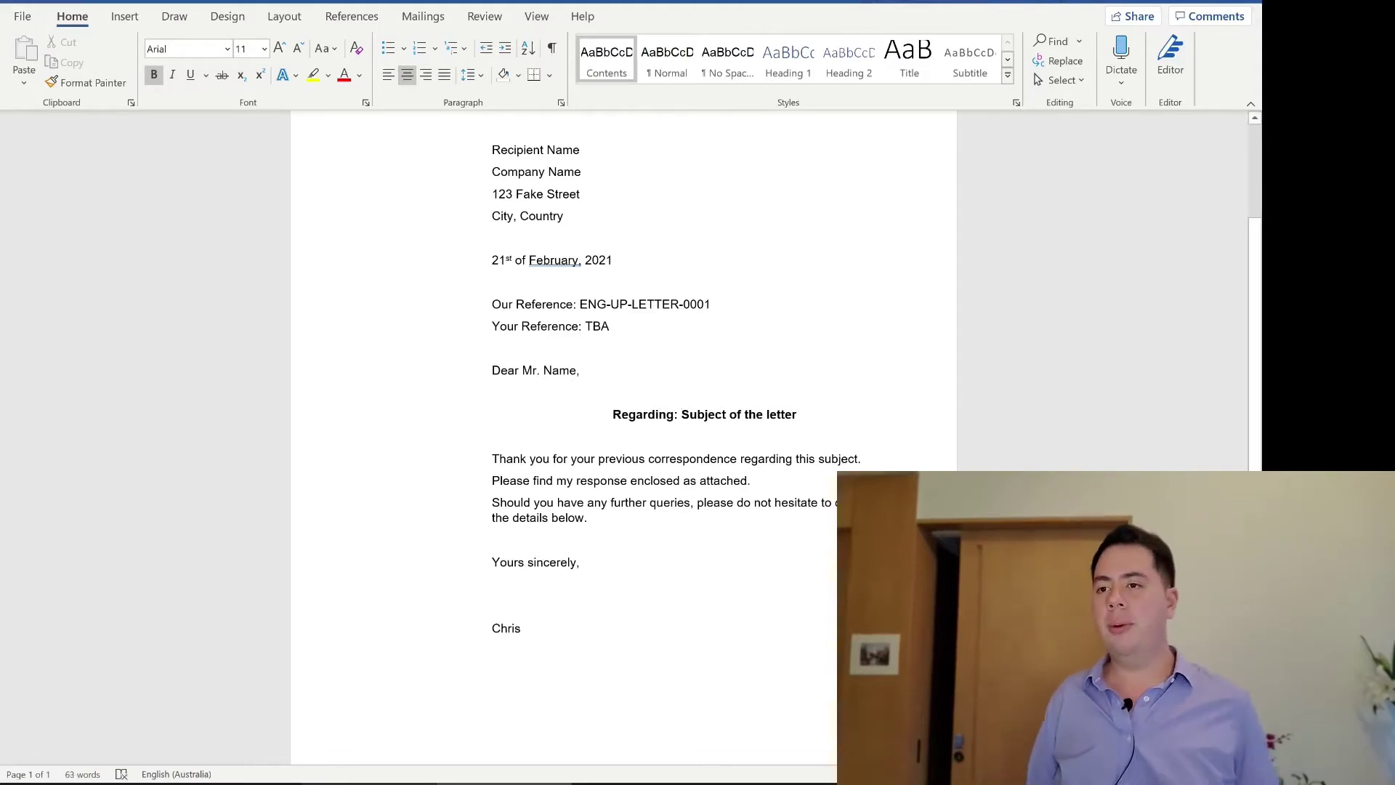
{"action": "key", "text": "Down"}
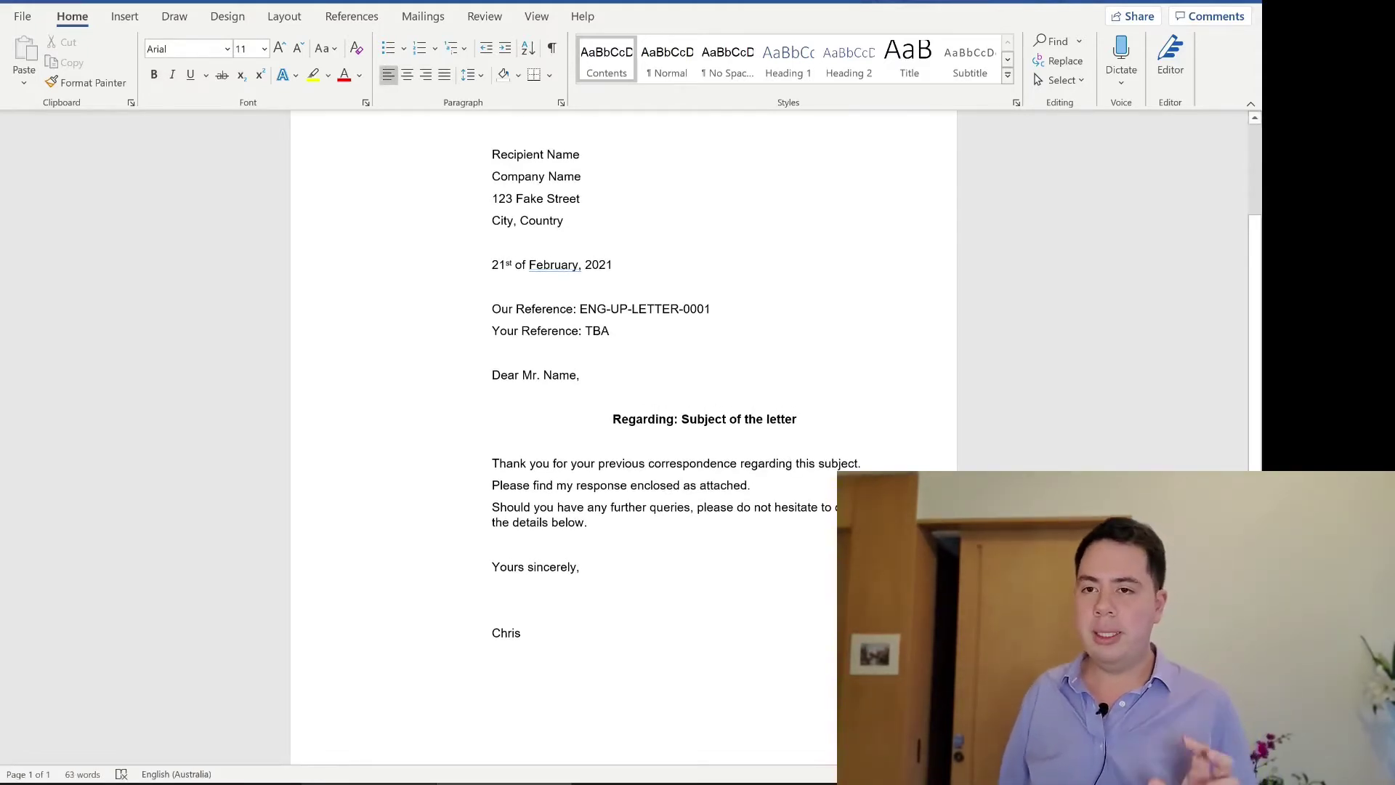
{"action": "scroll", "coordinate": [624, 436], "scroll_direction": "down", "scroll_amount": 2, "text": "ctrl"}
{"action": "key", "text": "Up"}
{"action": "key", "text": "ctrl+l"}
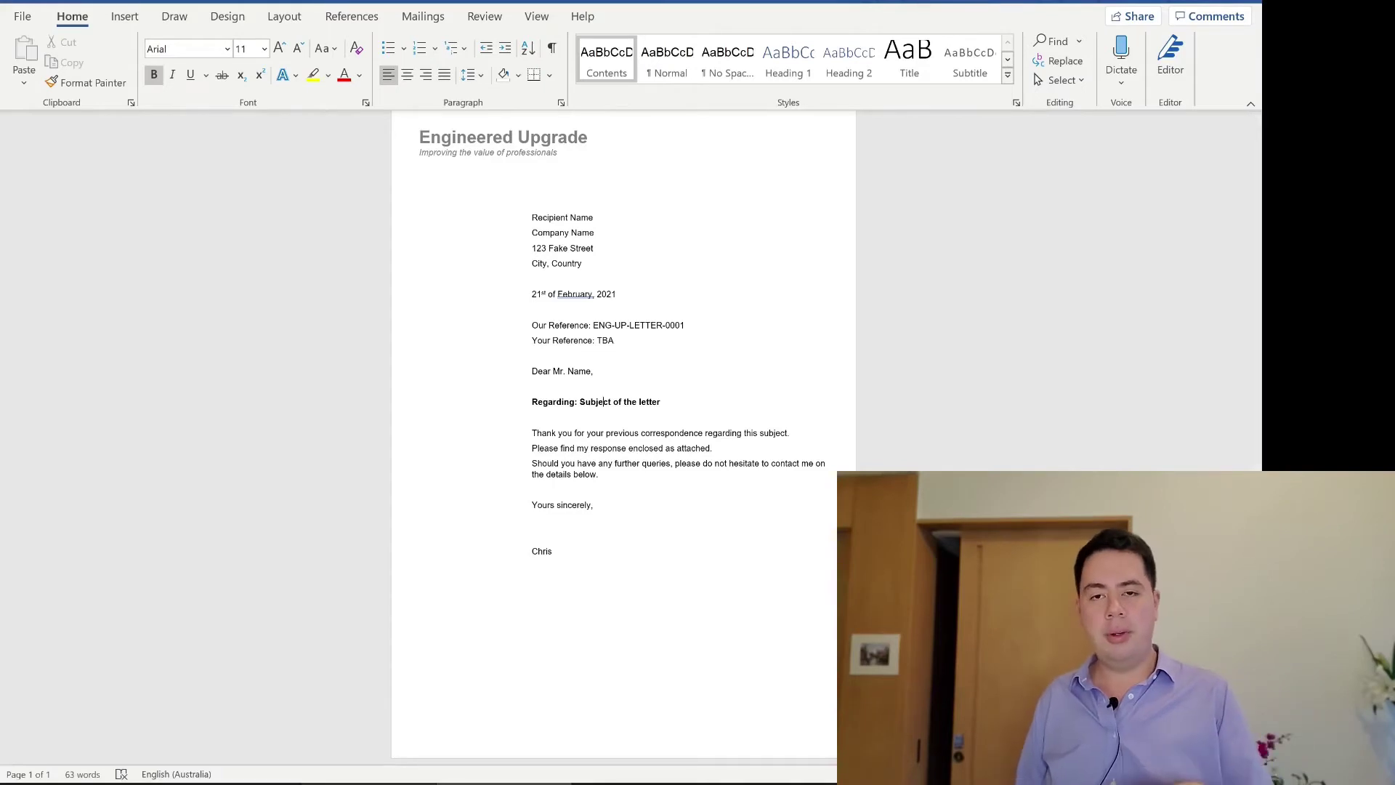
Draw an empty text box near the bottom-left of the page footer
{"action": "key", "text": "alt+n"}
{"action": "key", "text": "h"}
{"action": "key", "text": "e"}
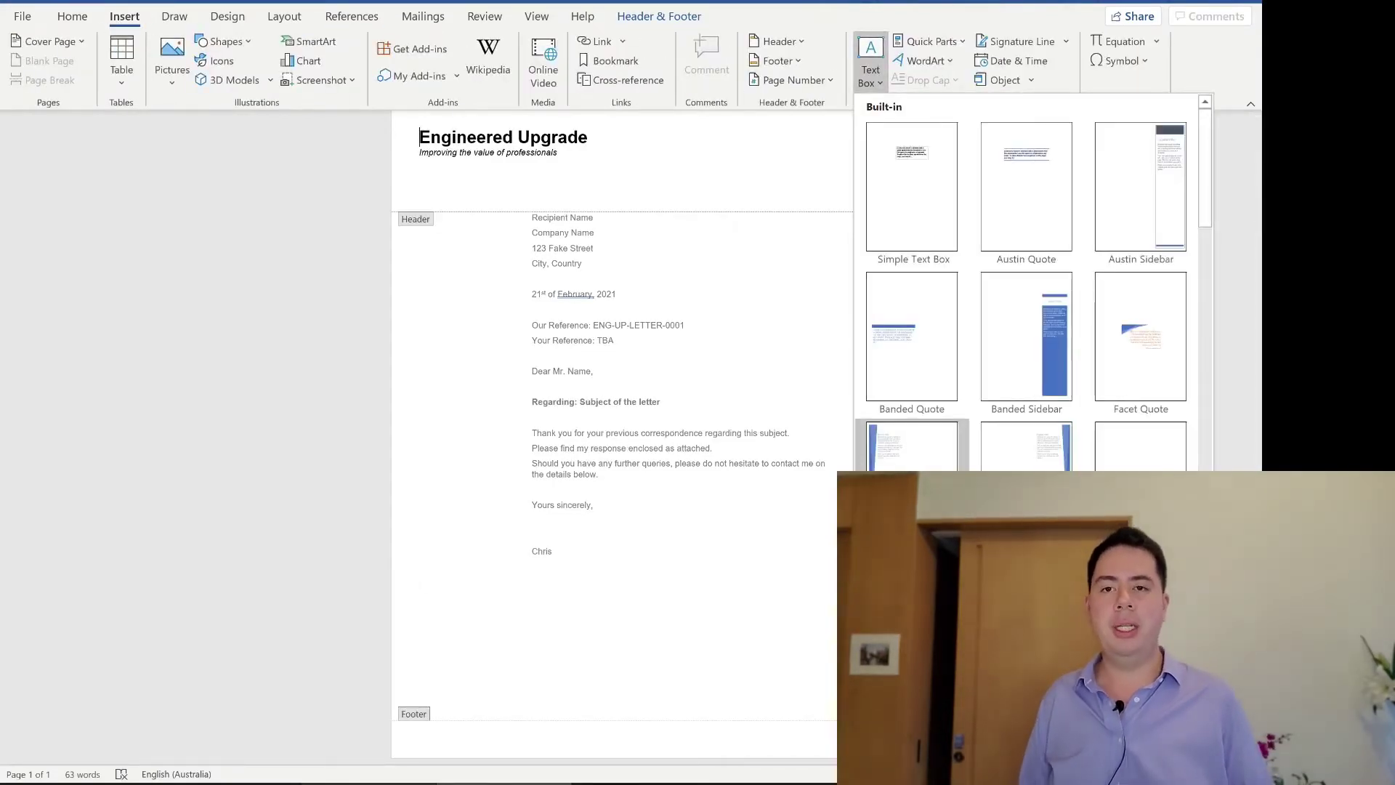
{"action": "left_click", "coordinate": [908, 715]}
{"action": "left_click_drag", "start_coordinate": [396, 593], "coordinate": [522, 701]}
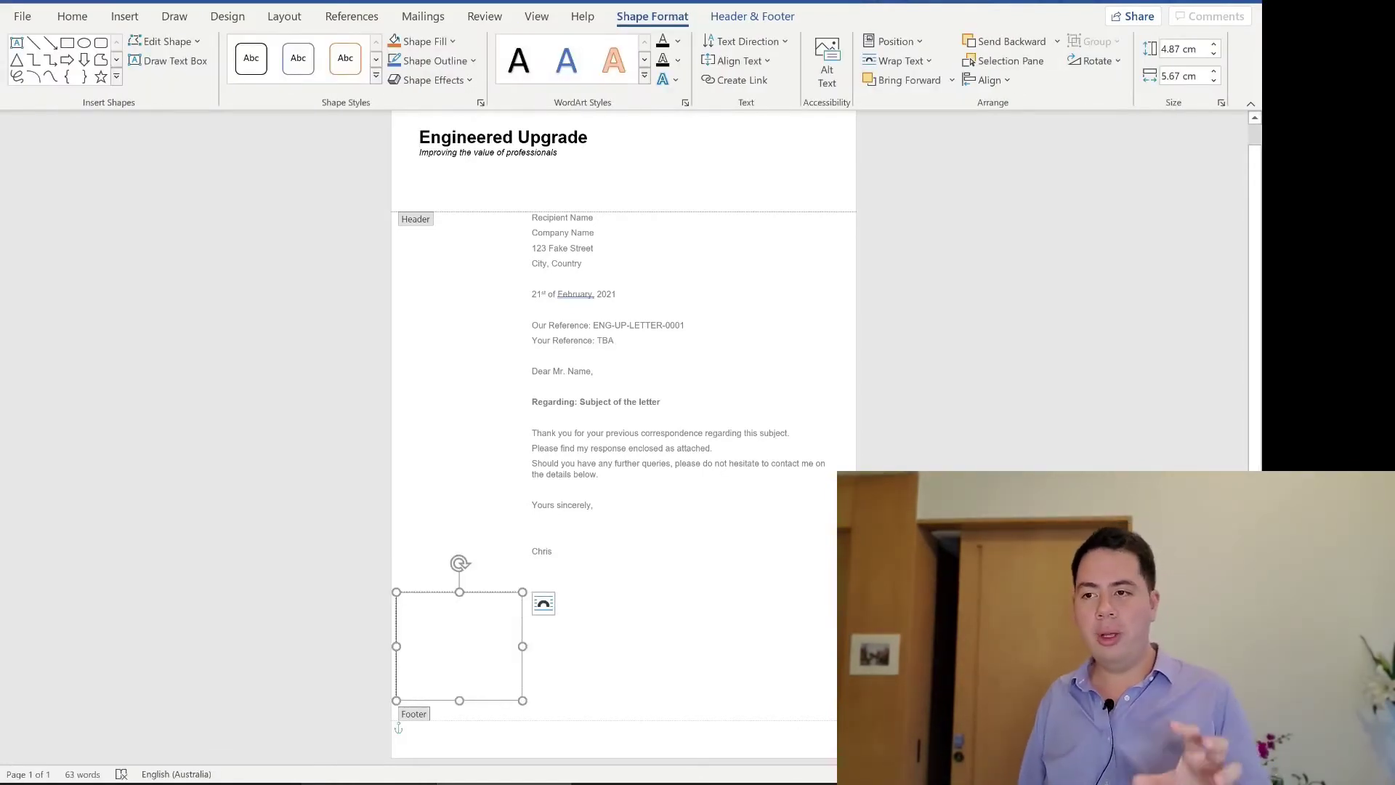
Fill the box with the sender's return address and two phone numbers, then narrow it to 4.95 cm
{"action": "type", "text": "Chris"}
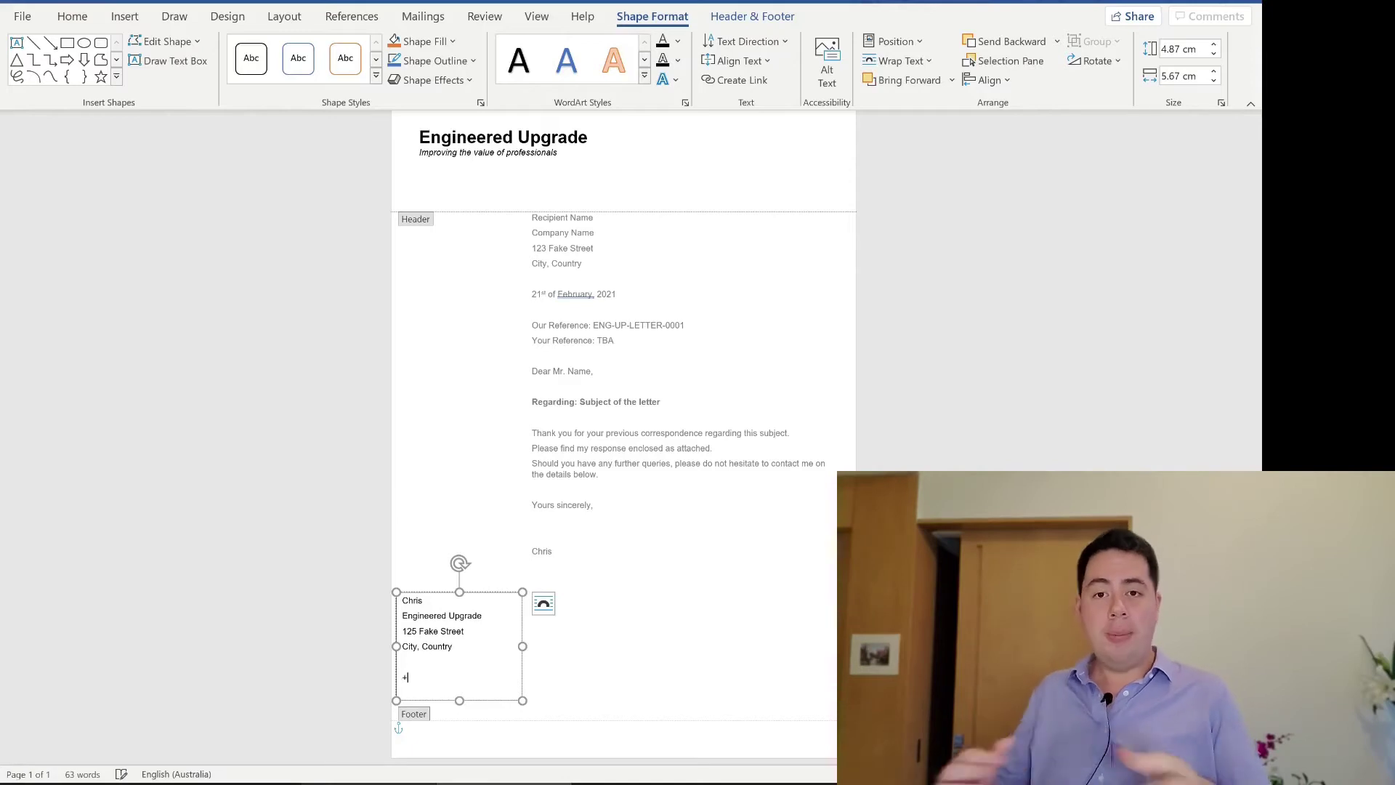
{"action": "type", "text": "xx"}
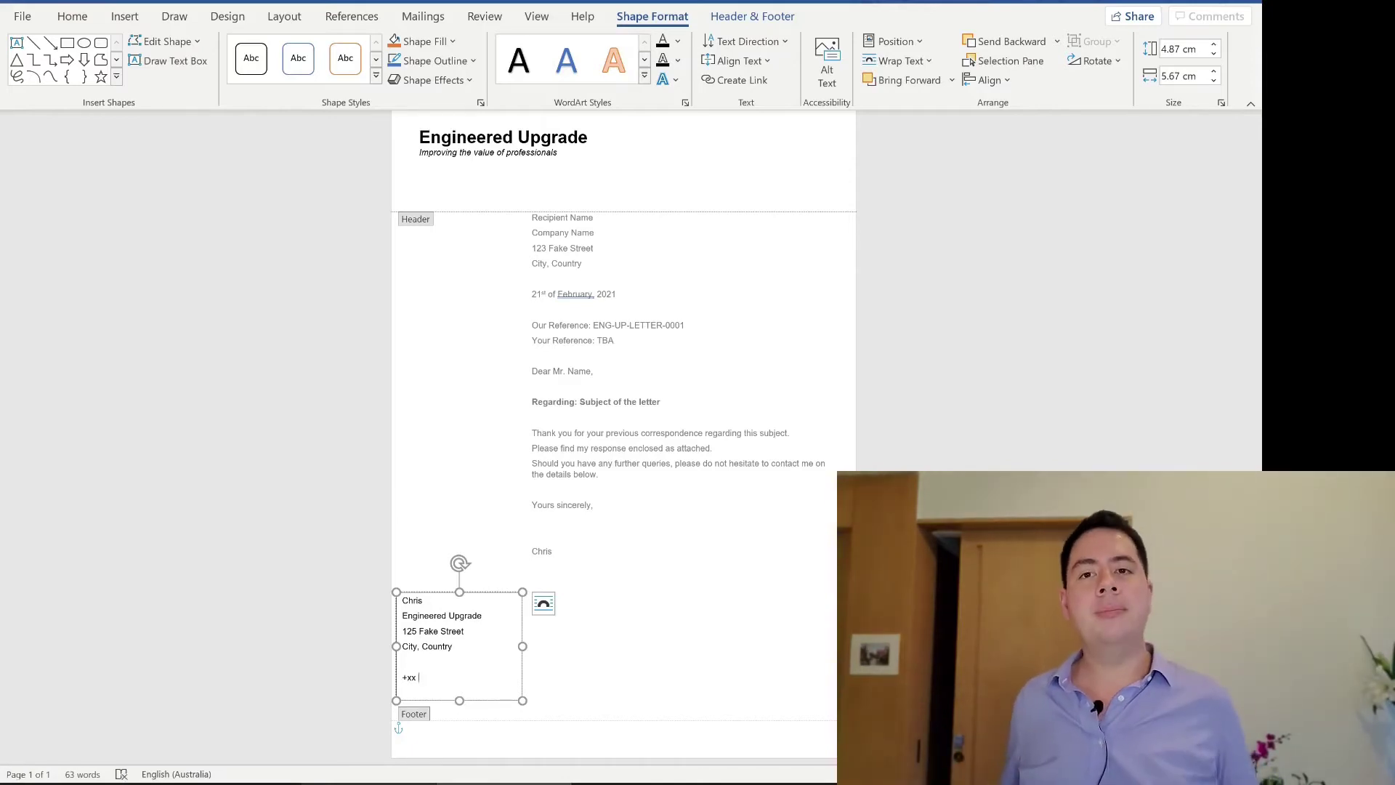
{"action": "type", "text": " 9999 9999"}
{"action": "key", "text": "Return"}
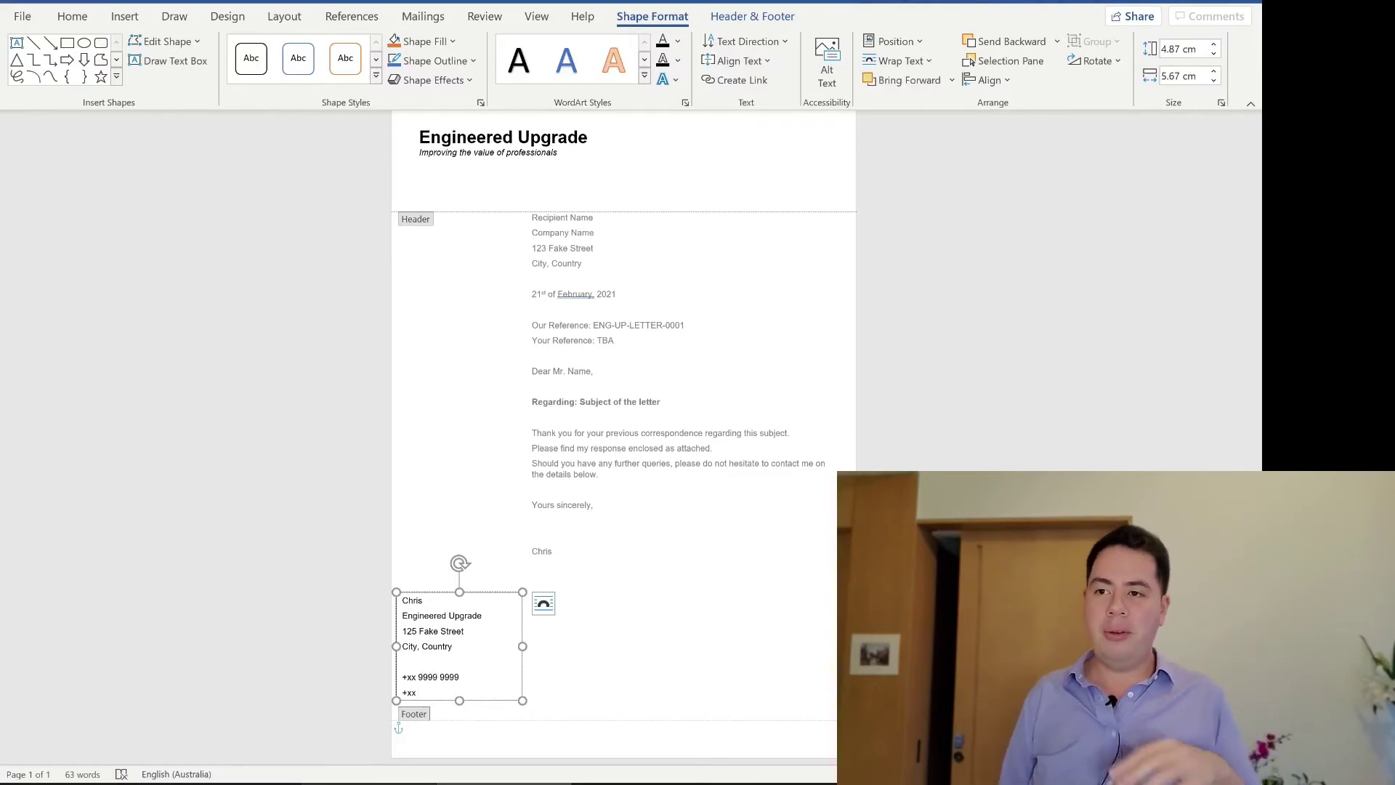
{"action": "type", "text": "+xx 8888 8888"}
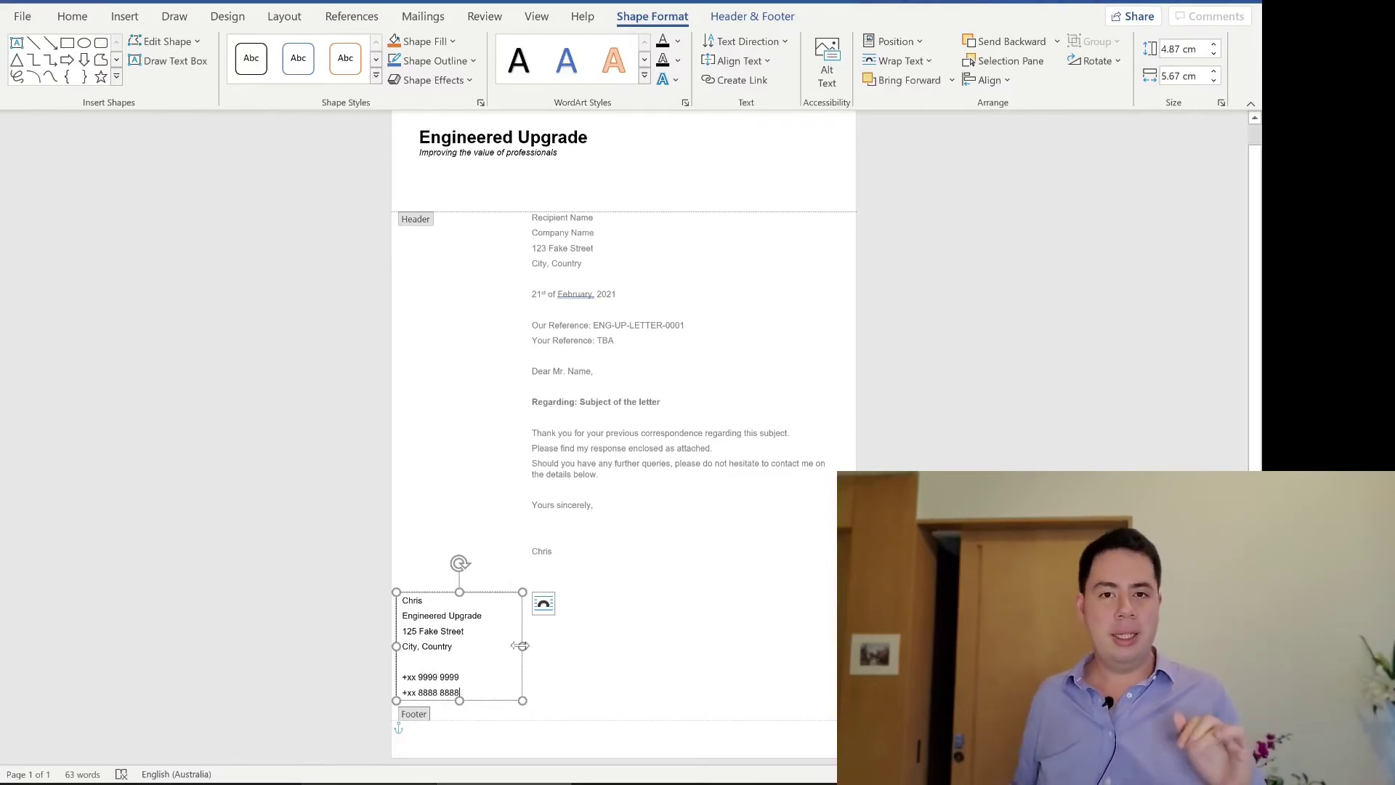
{"action": "left_click_drag", "start_coordinate": [522, 646], "coordinate": [507, 646]}
{"action": "left_click_drag", "start_coordinate": [482, 589], "coordinate": [515, 614]}
{"action": "double_click", "coordinate": [607, 554]}
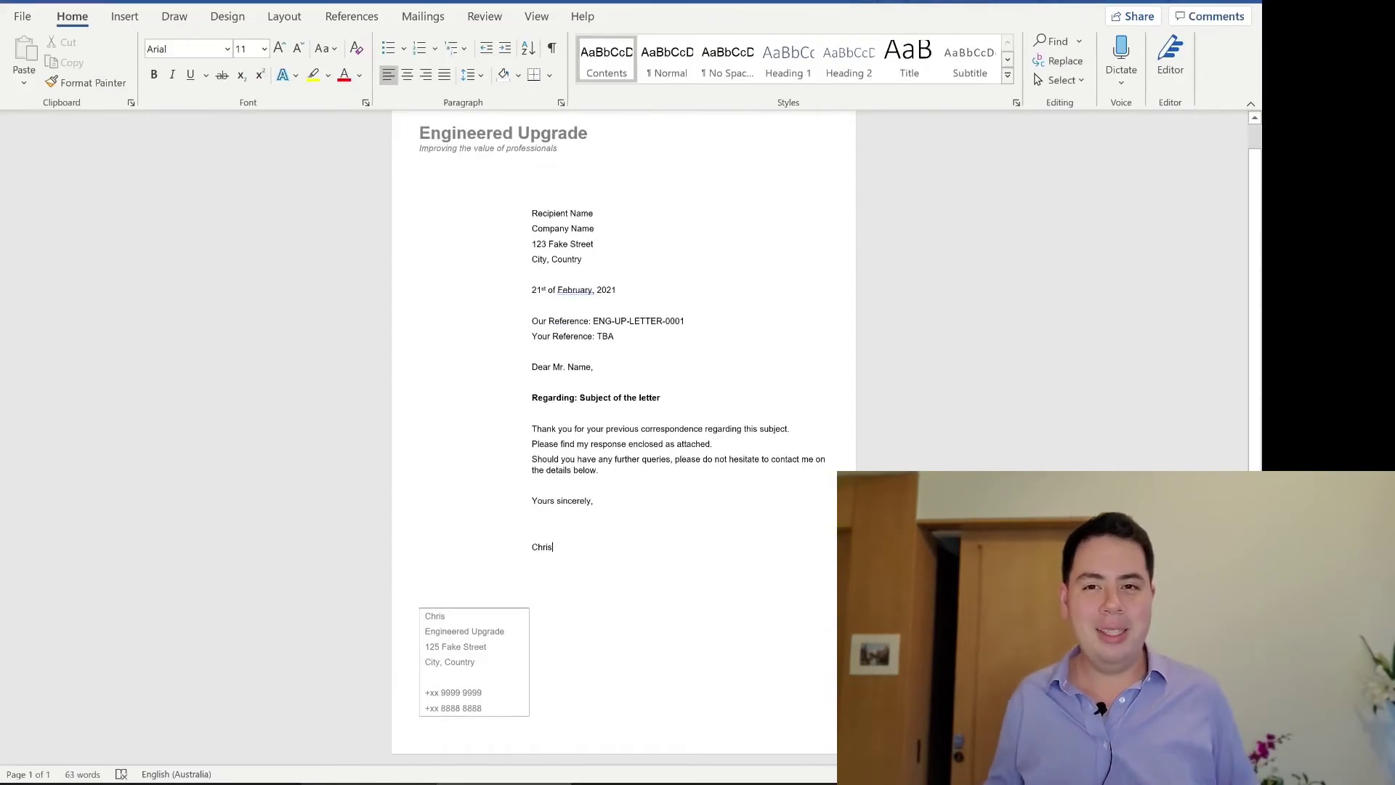
Preview the letter, then set the footer text box to No Outline and select its text
{"action": "key", "text": "ctrl+p"}
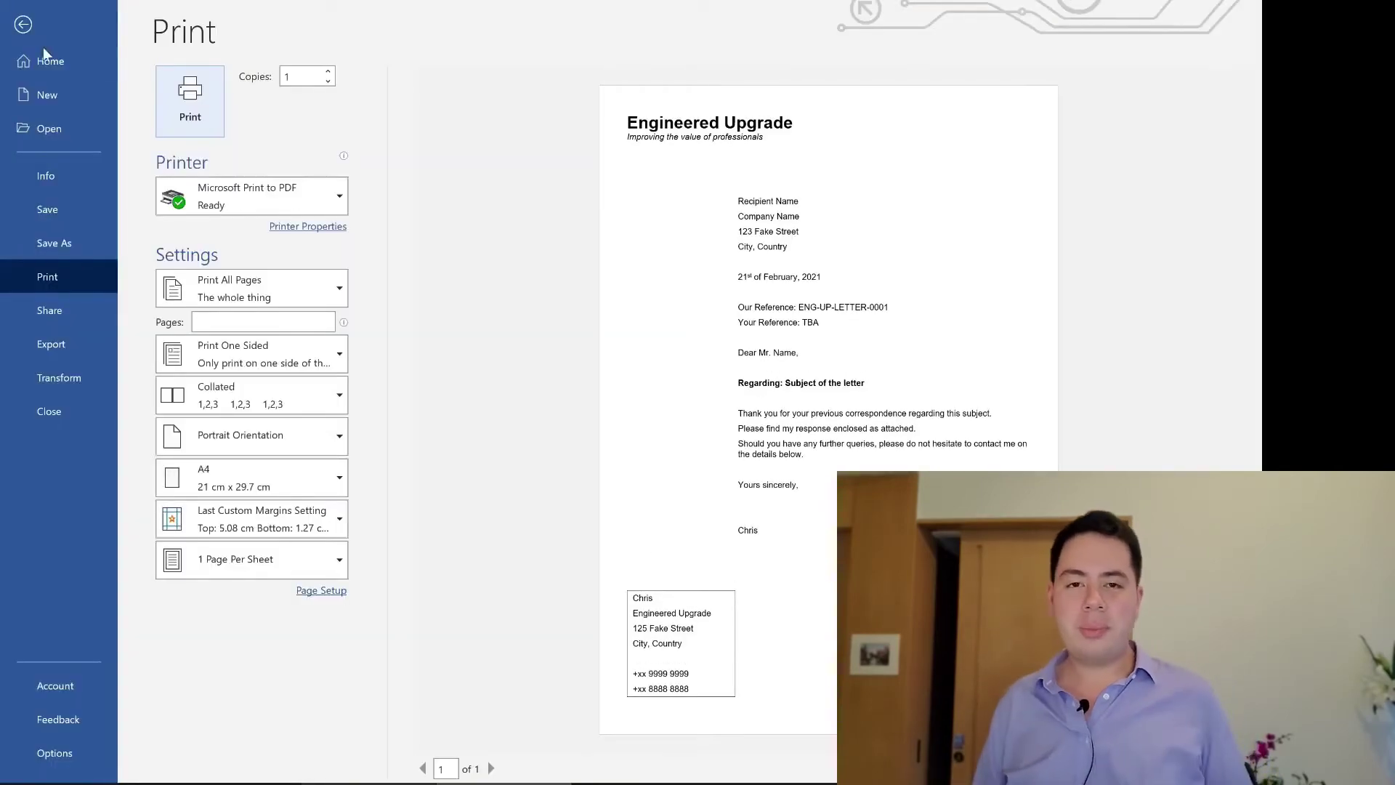
{"action": "left_click", "coordinate": [23, 24]}
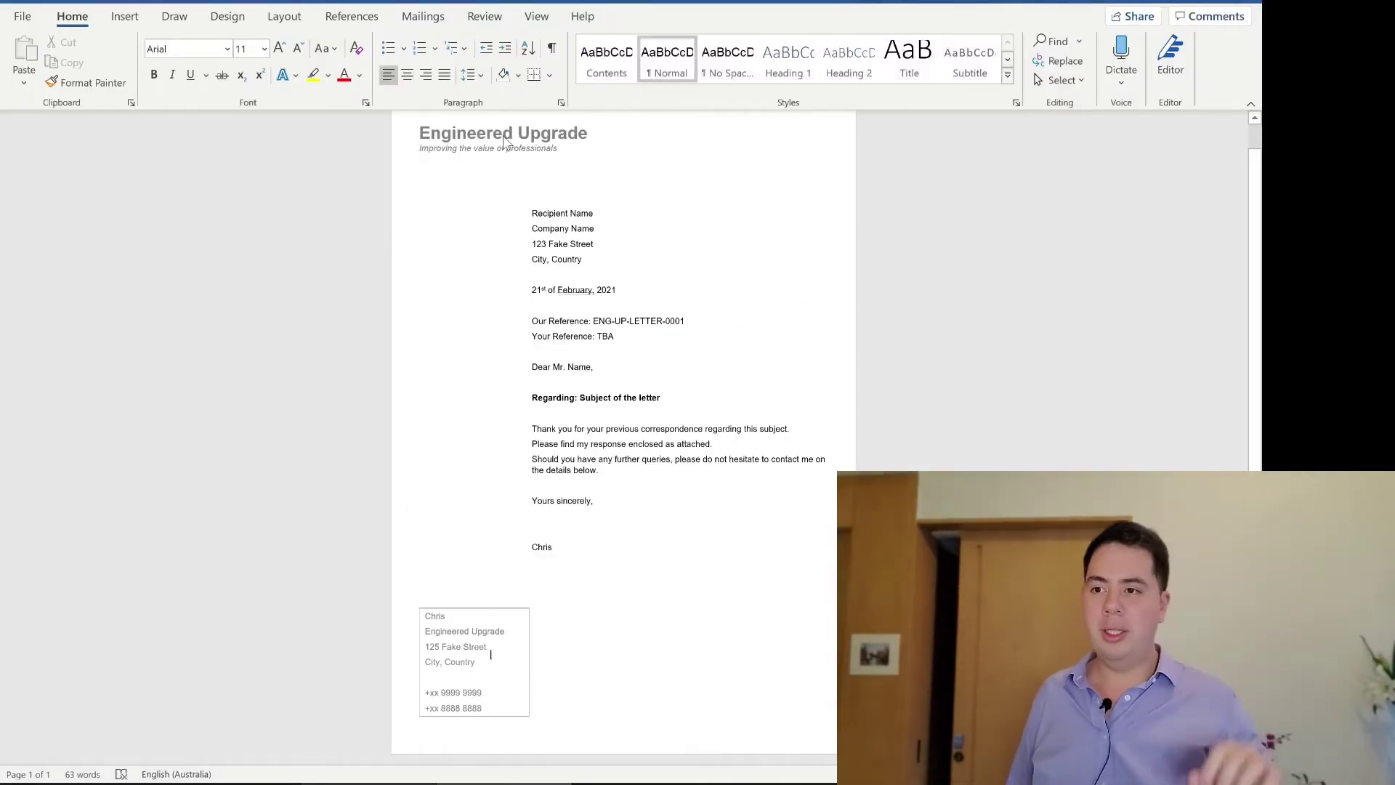
{"action": "double_click", "coordinate": [419, 133]}
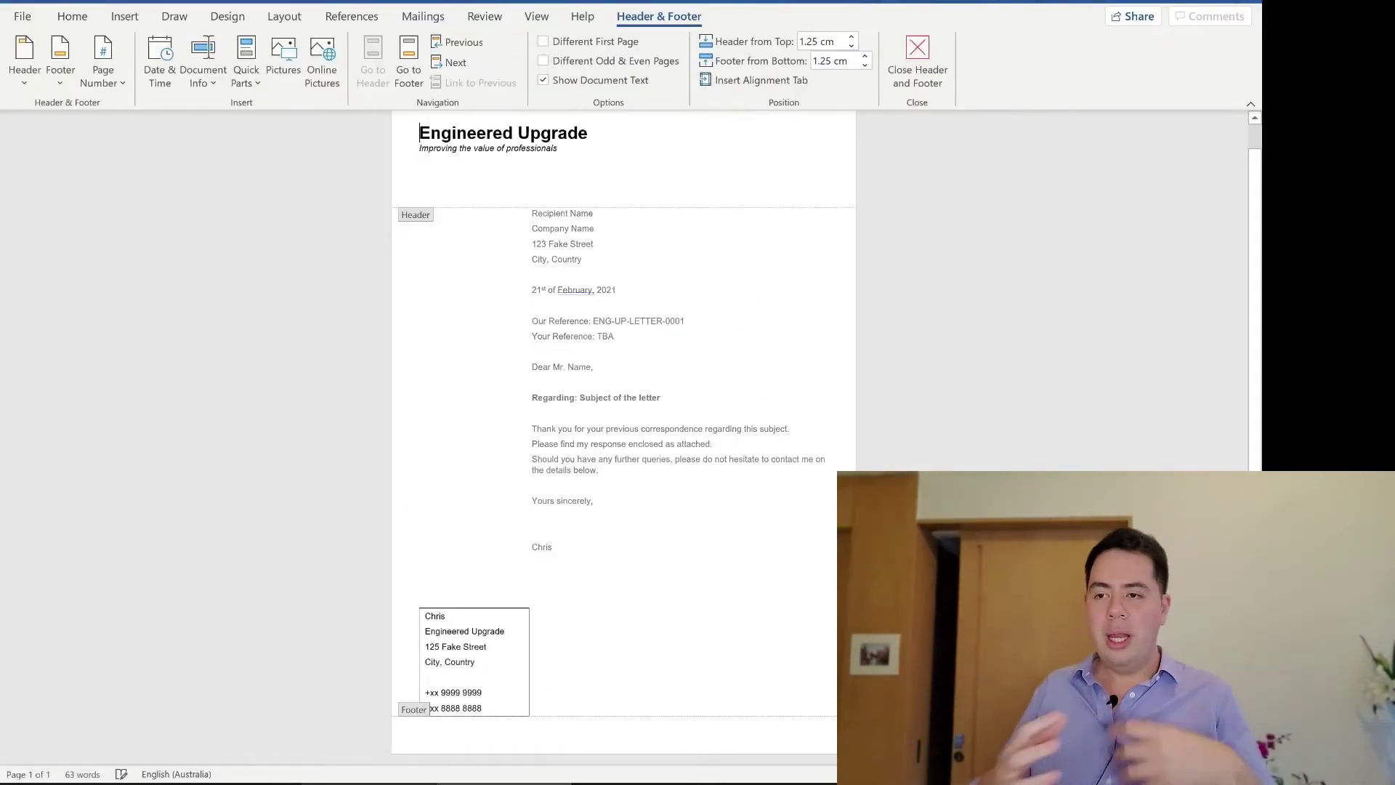
{"action": "left_click", "coordinate": [500, 610]}
{"action": "left_click", "coordinate": [652, 16]}
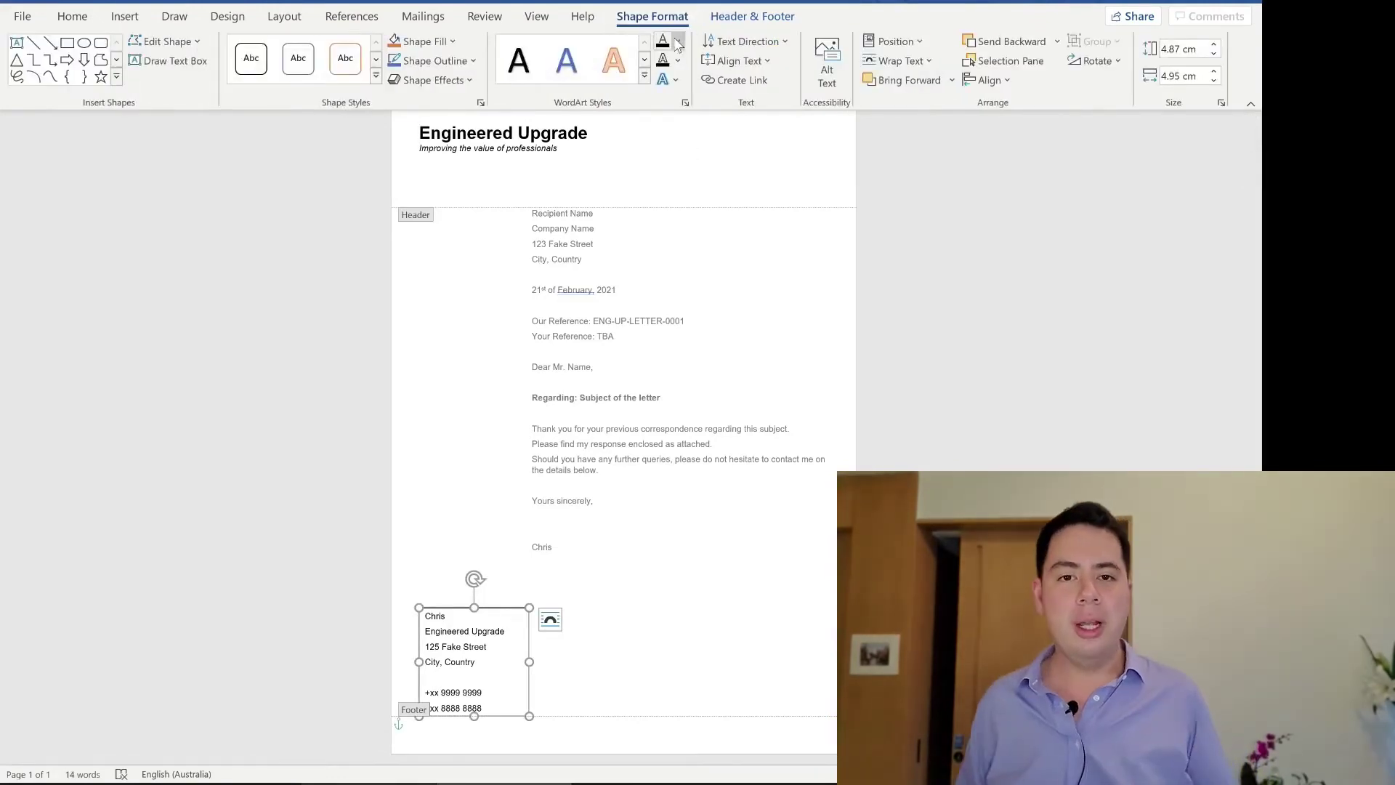
{"action": "left_click", "coordinate": [472, 62]}
{"action": "left_click", "coordinate": [441, 248]}
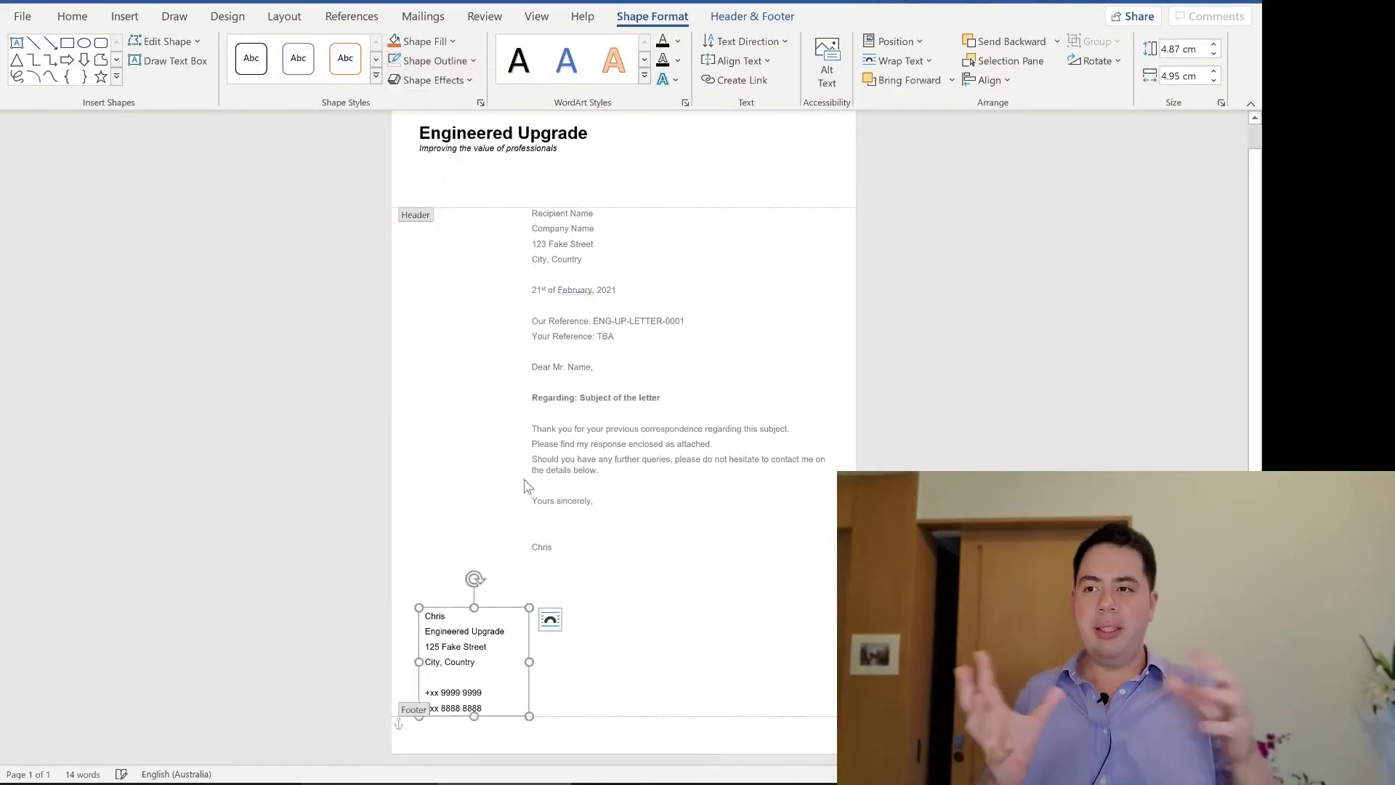
{"action": "left_click_drag", "start_coordinate": [483, 710], "coordinate": [425, 615]}
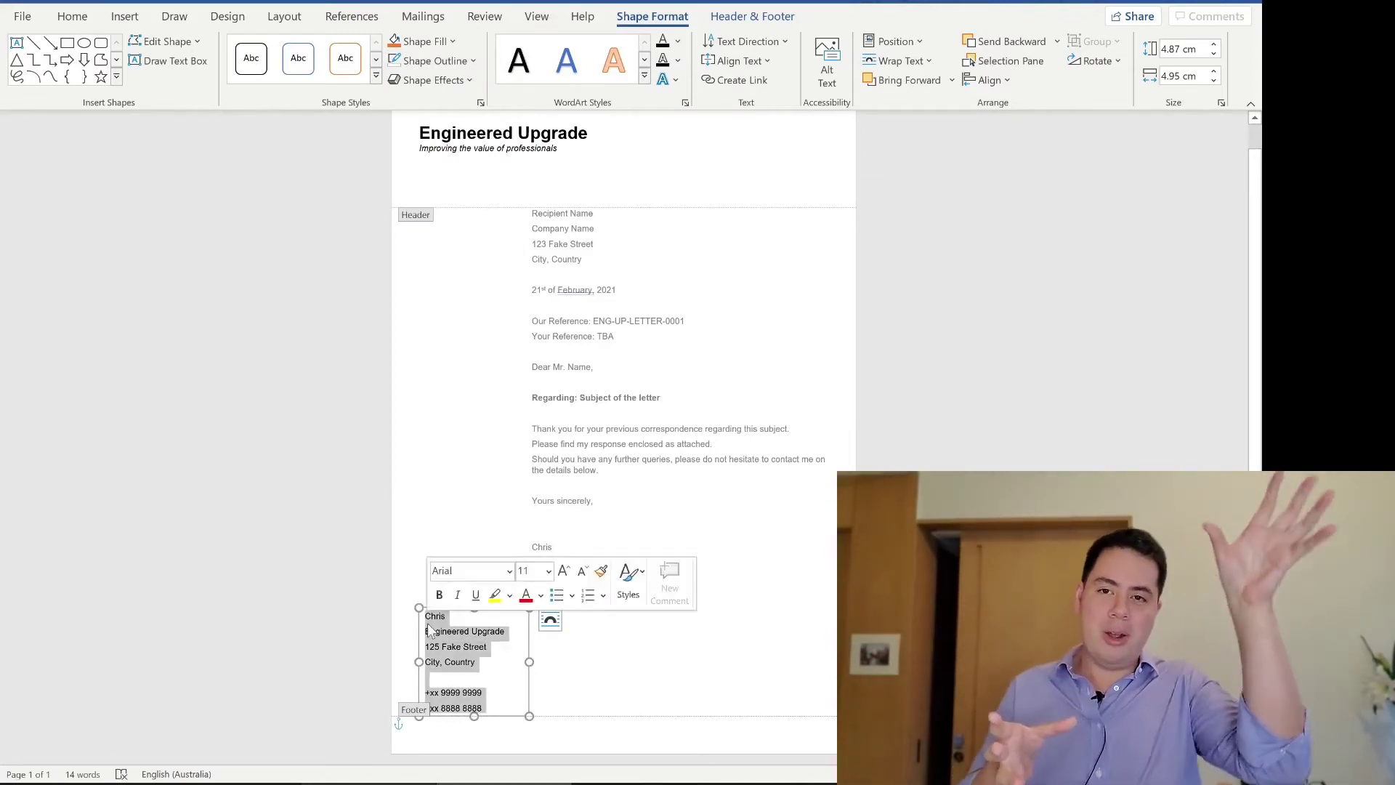
Apply the Engineered Upgrade colour scheme to the document
{"action": "left_click", "coordinate": [228, 16]}
{"action": "left_click", "coordinate": [880, 93]}
{"action": "left_click", "coordinate": [969, 146]}
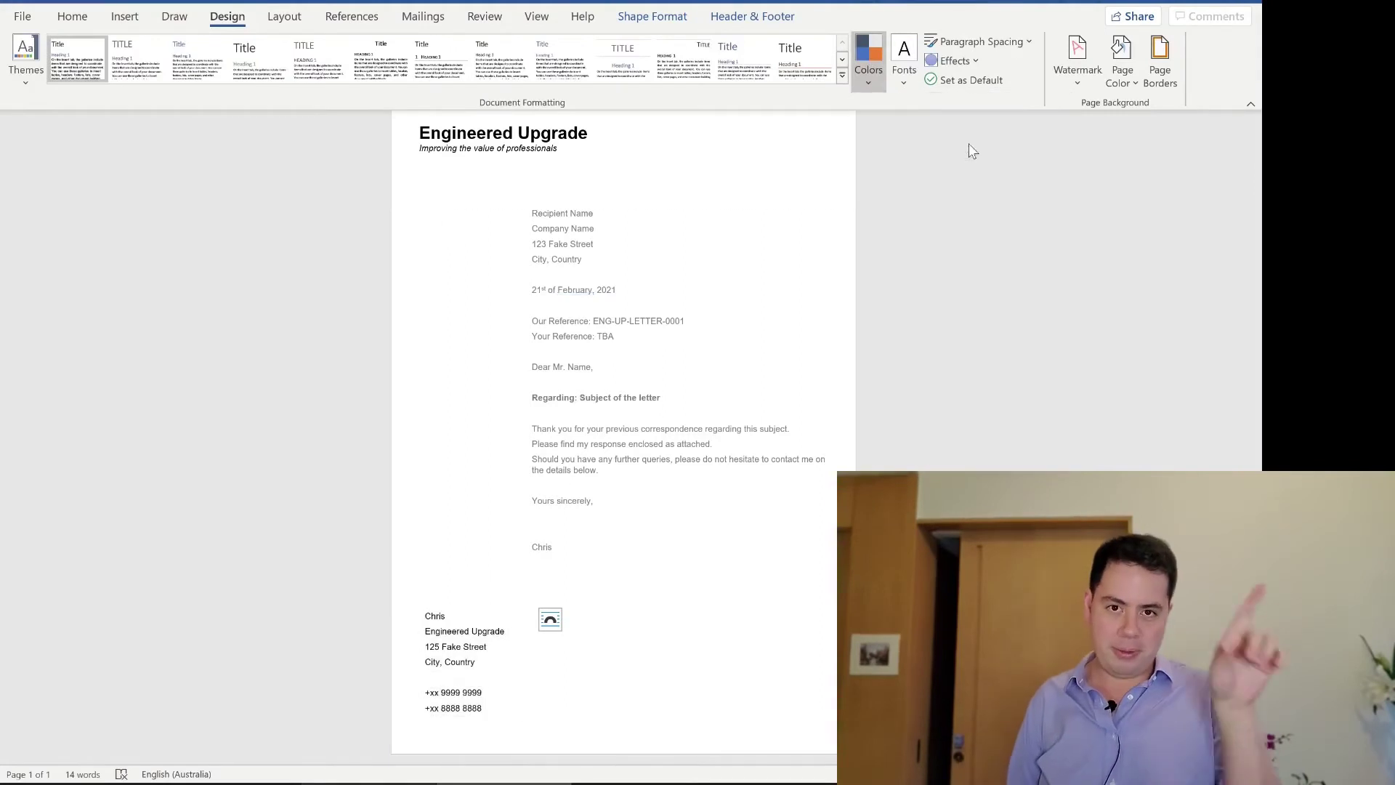
Make the footer return address dark blue at 10 pt, then return to the letter body
{"action": "left_click", "coordinate": [72, 16]}
{"action": "left_click", "coordinate": [359, 76]}
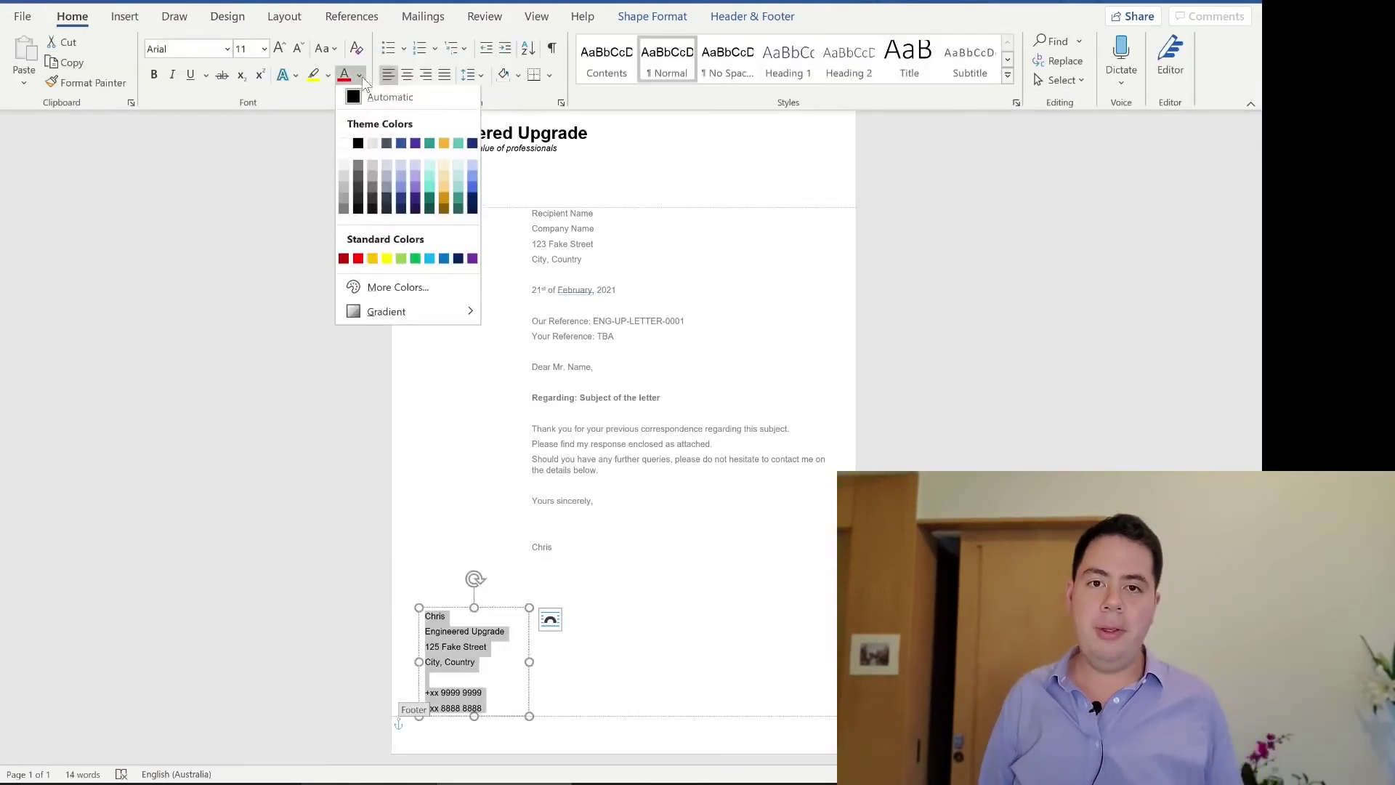
{"action": "left_click", "coordinate": [400, 151]}
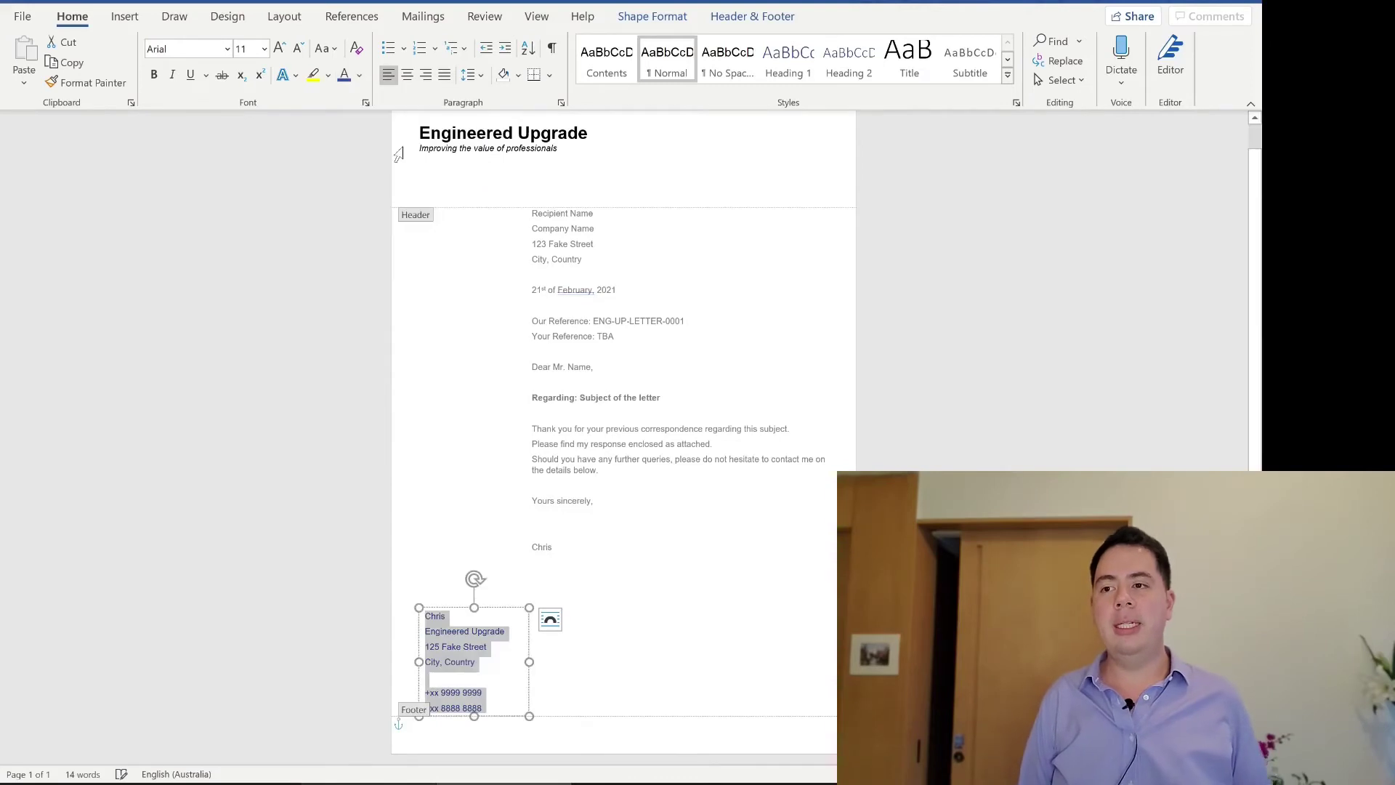
{"action": "left_click", "coordinate": [264, 48]}
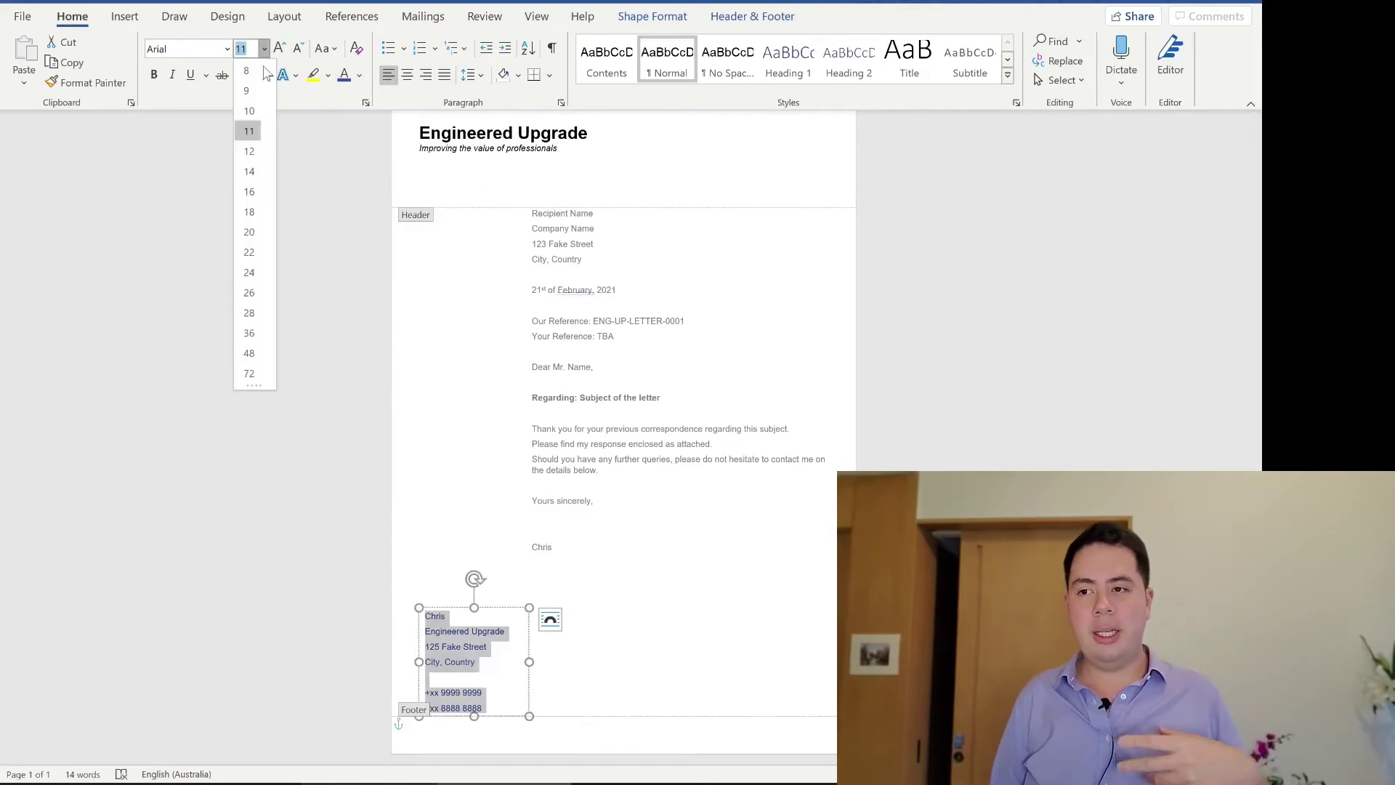
{"action": "left_click", "coordinate": [252, 118]}
{"action": "double_click", "coordinate": [607, 484]}
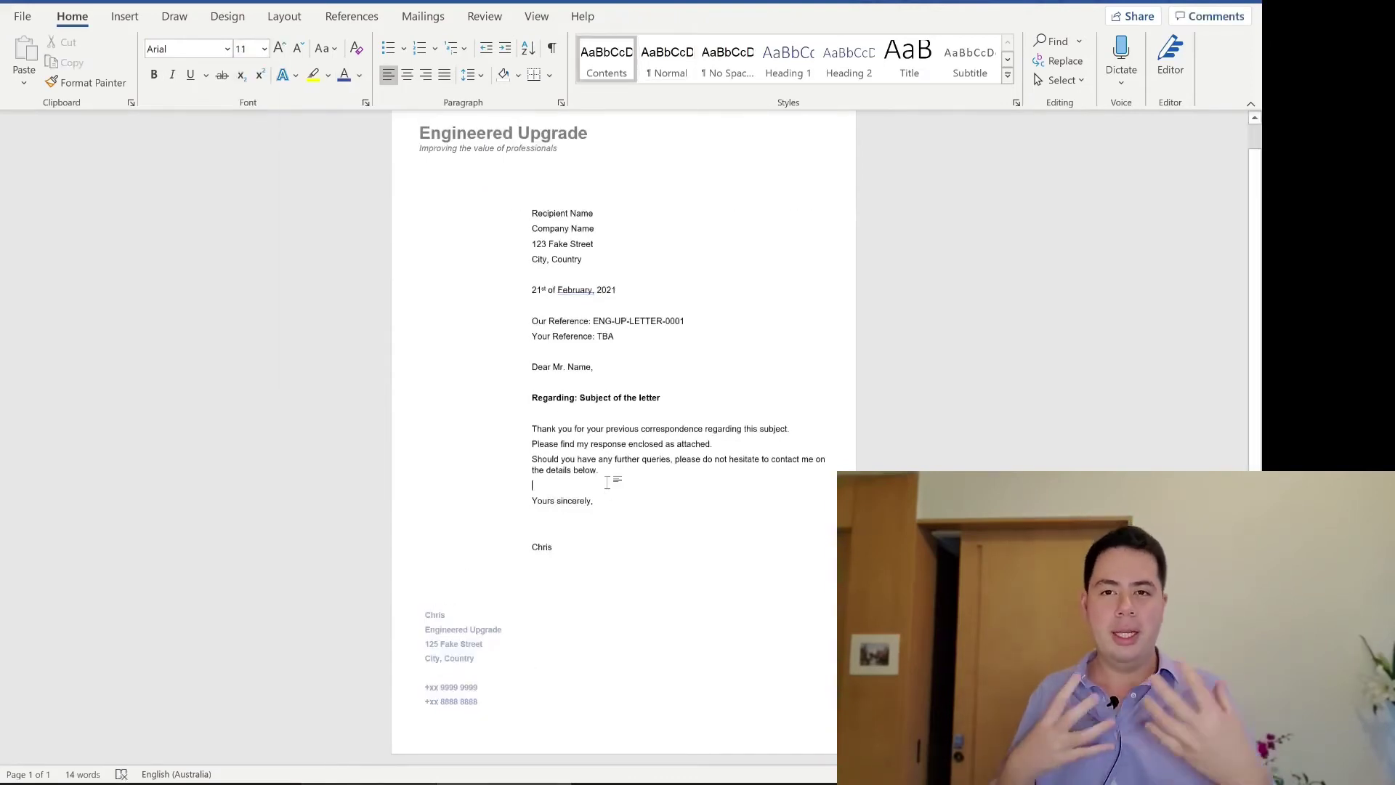
Preview the printed one-page letter with Ctrl+P
{"action": "key", "text": "ctrl+p"}
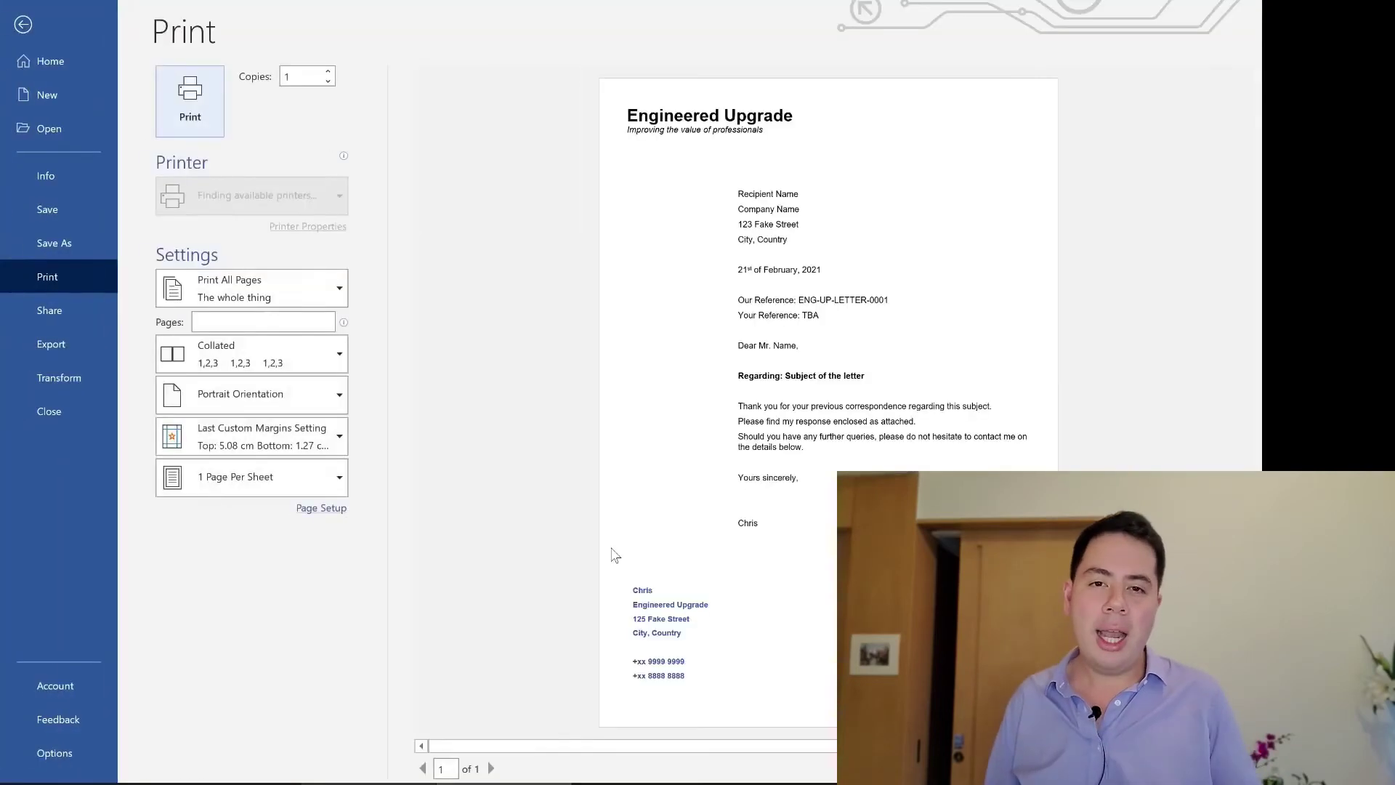